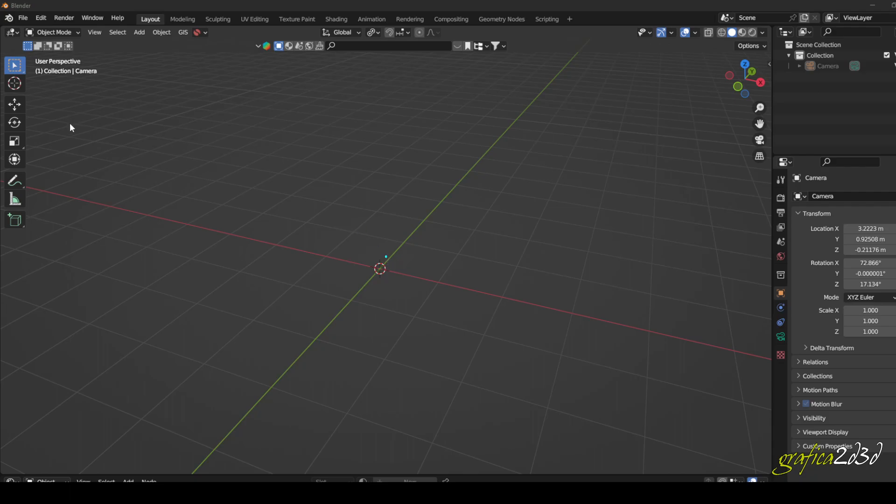
Import the DXF drawing 01_casa_unifamiliare_3.dxf from the Desktop folder with the default import options.
left_click(23, 19)
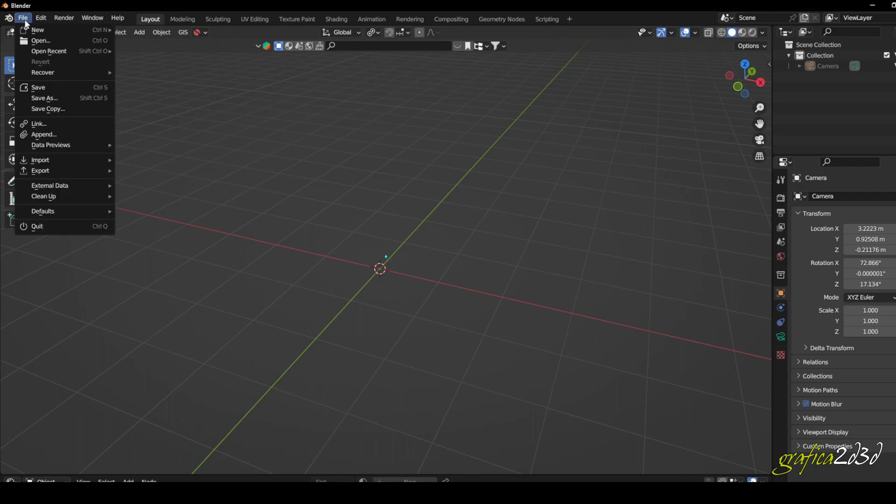
mouse_move(82, 160)
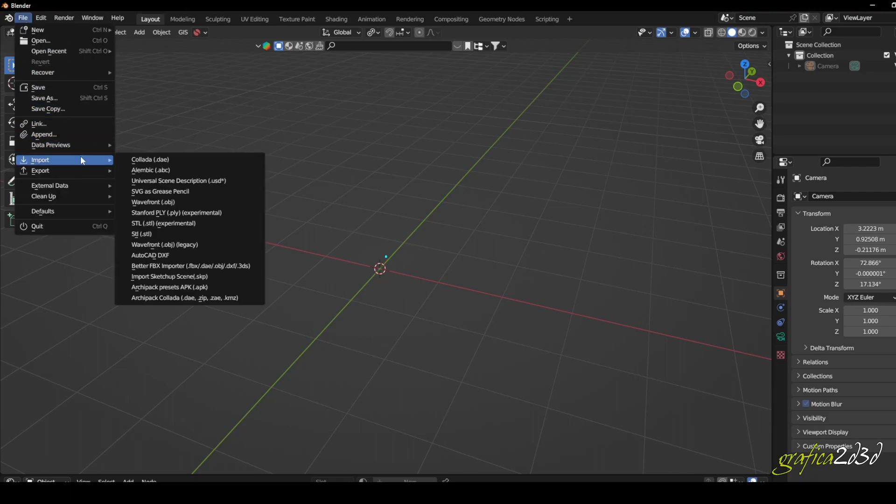
left_click(169, 255)
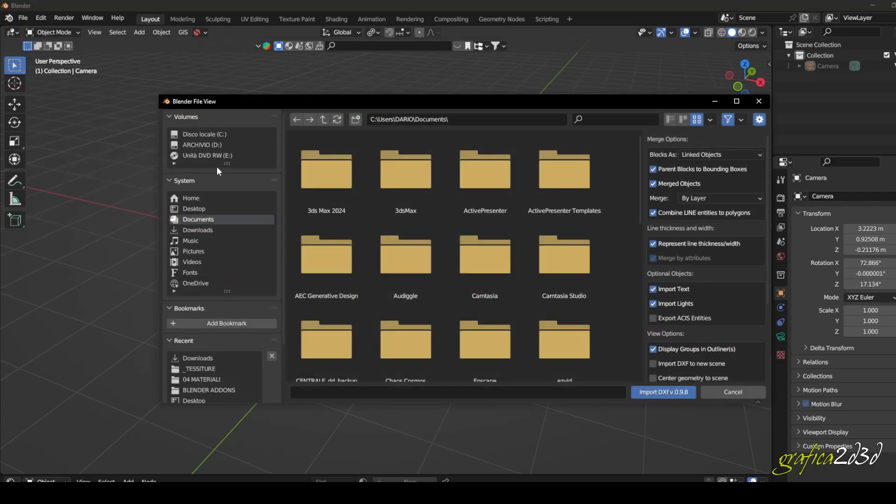
left_click(202, 209)
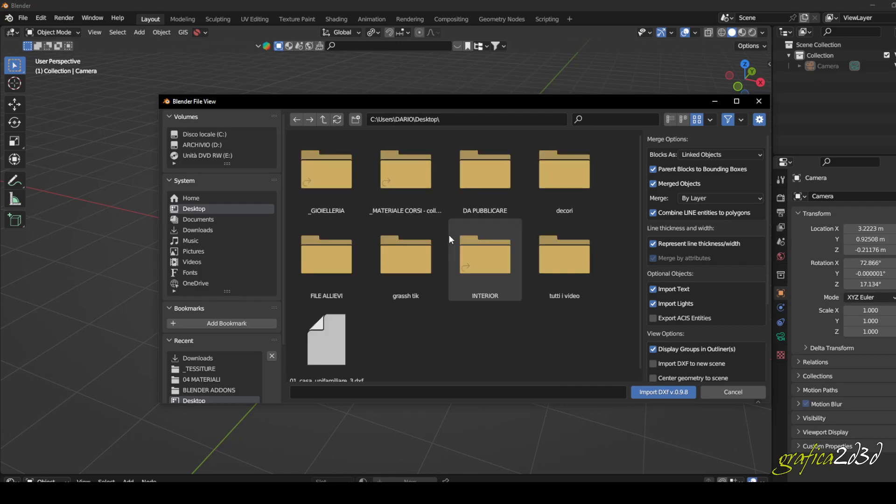
left_click(333, 355)
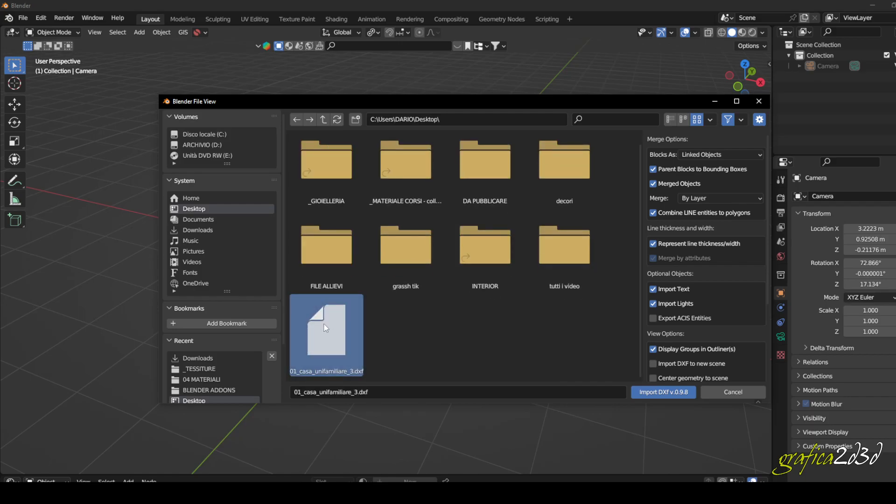
scroll(707, 258, "down", 5)
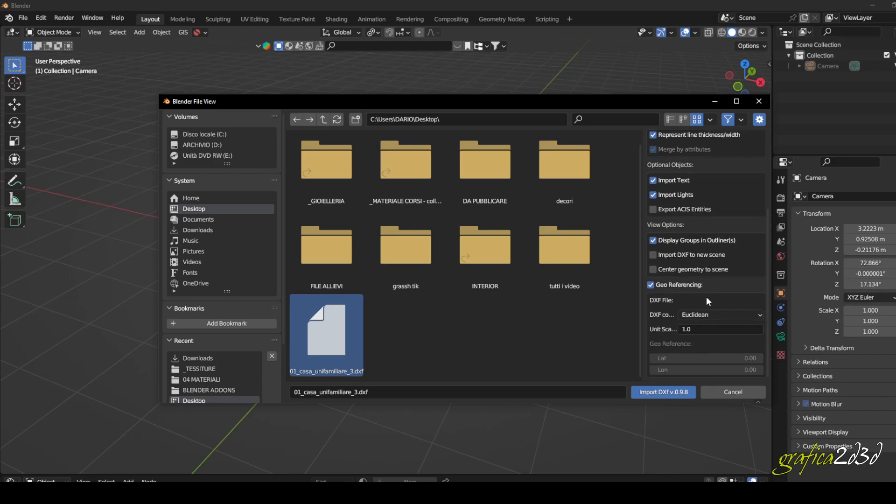
scroll(694, 307, "up", 6)
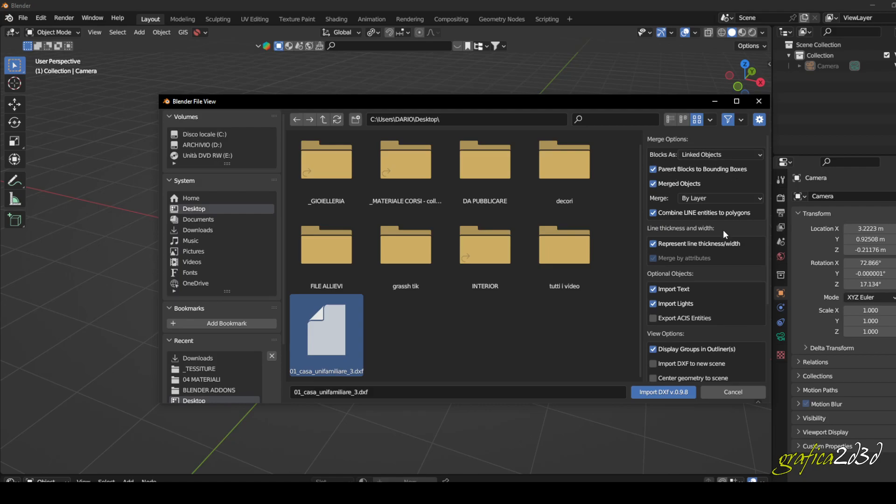
scroll(723, 230, "down", 5)
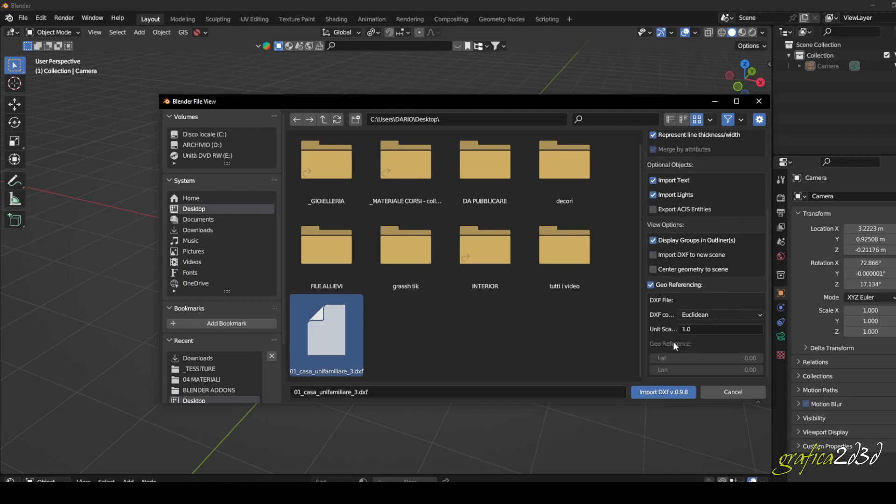
left_click(663, 394)
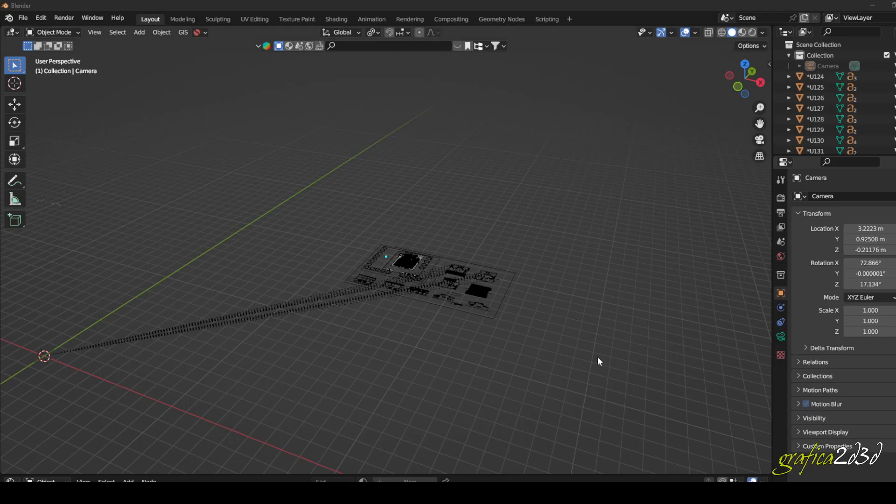
Select the whole imported drawing and, in top view, move it -122.97 m in X and -148.26 m in Y so its corner meets the origin.
left_click(453, 284)
left_click(398, 316)
left_click_drag(560, 335, 332, 204)
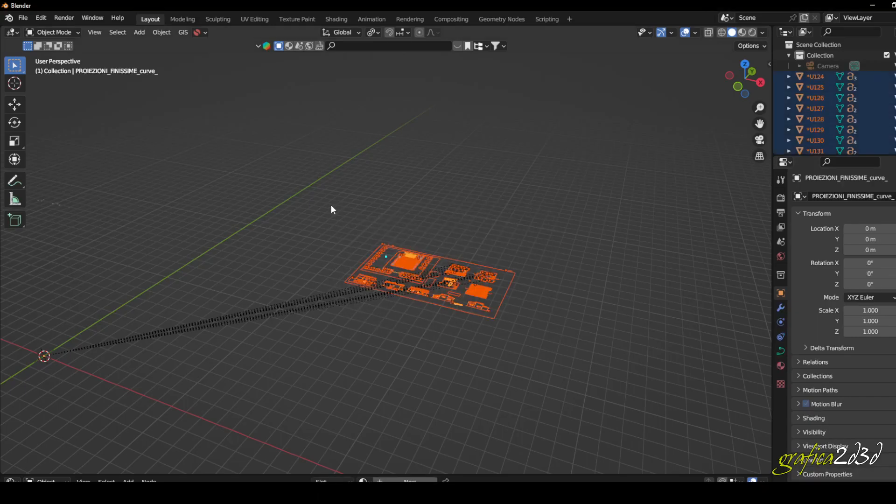
middle_click_drag(451, 226, 391, 280)
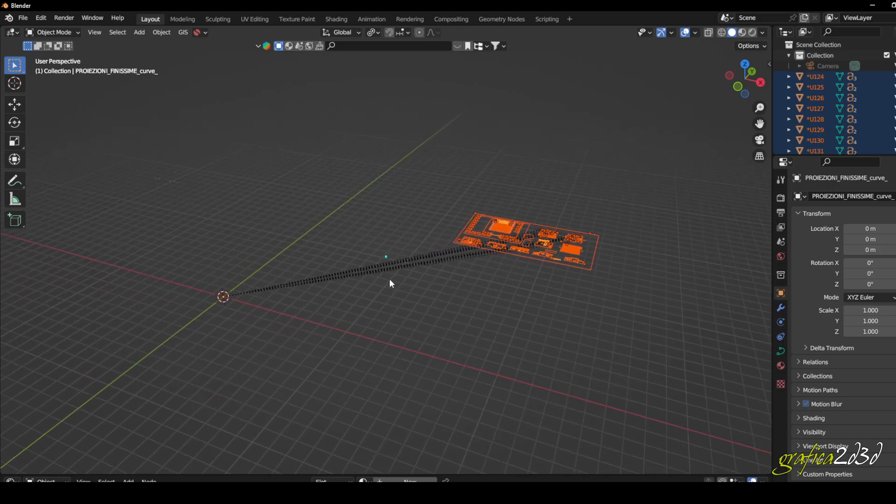
key("KP_7")
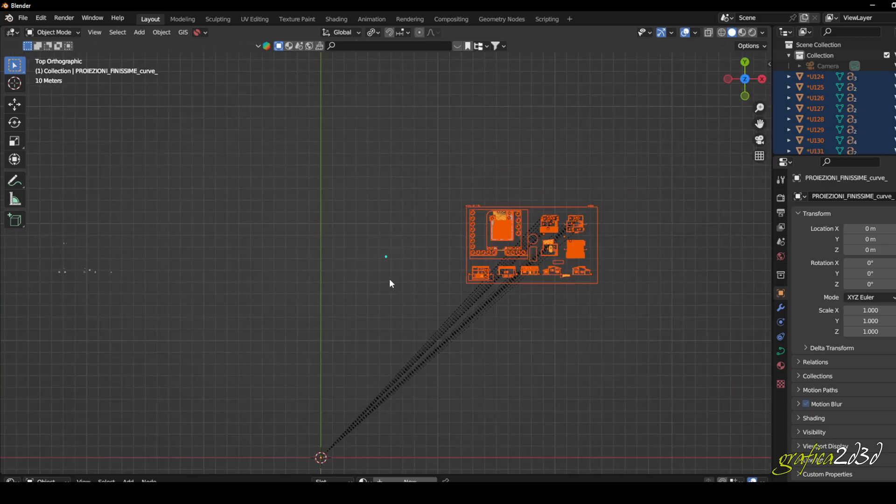
middle_click_drag(382, 228, 380, 218, "shift")
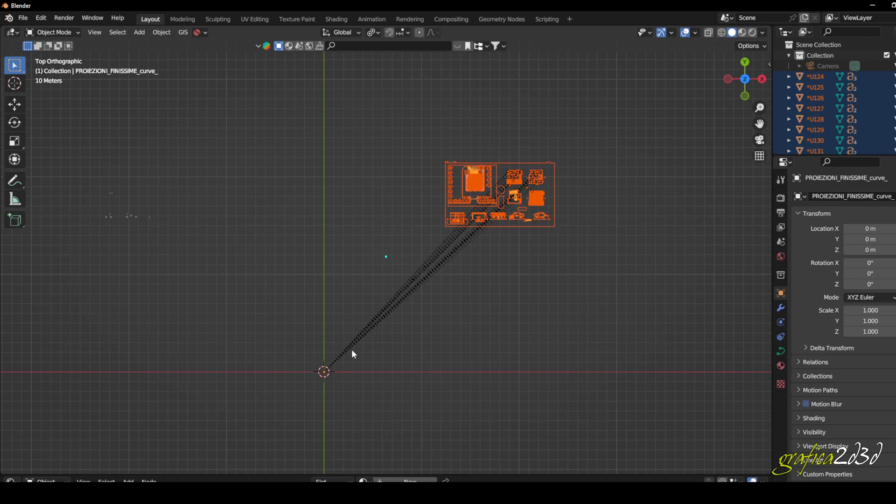
key("g")
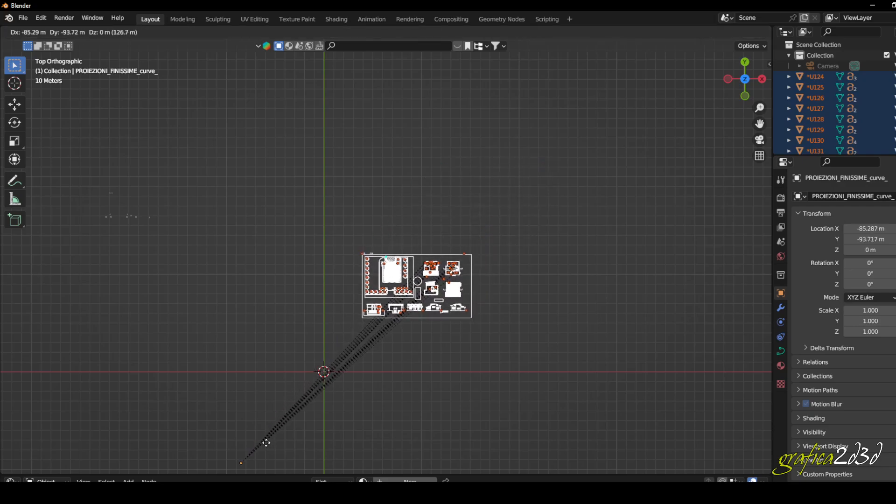
left_click(232, 60)
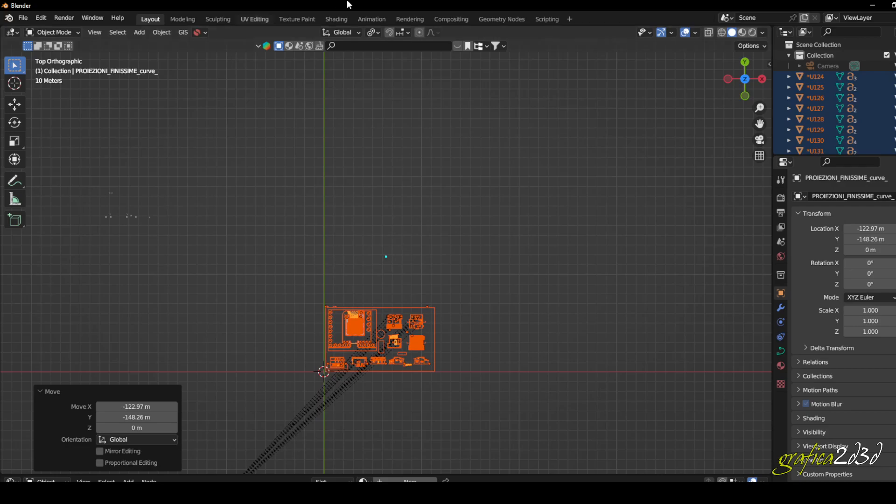
Delete the small stray objects lying far away on the negative X side of the drawing.
left_click(241, 271)
left_click_drag(160, 249, 82, 168)
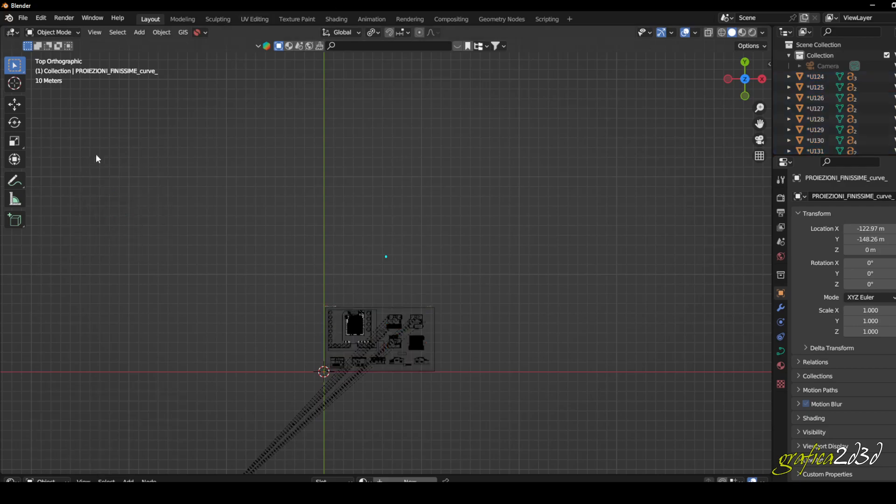
scroll(324, 198, "down", 5)
Examine which parts of the drawing belong to the distant origin point, and the level marks on the building section.
left_click_drag(285, 382, 251, 315)
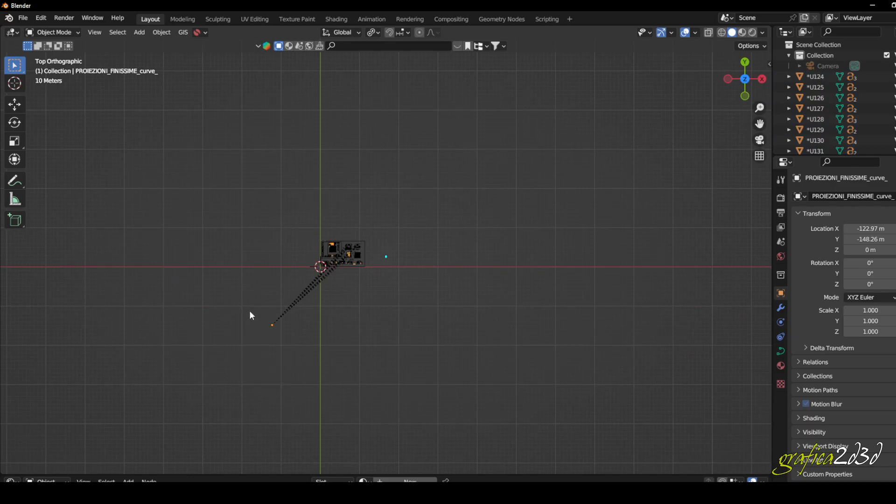
scroll(341, 245, "up", 10)
scroll(331, 229, "up", 1)
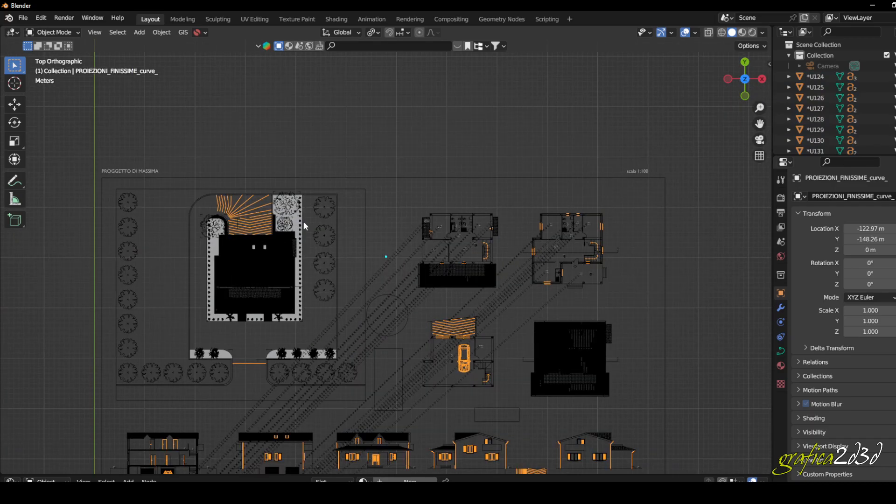
scroll(399, 243, "down", 4)
left_click(536, 322)
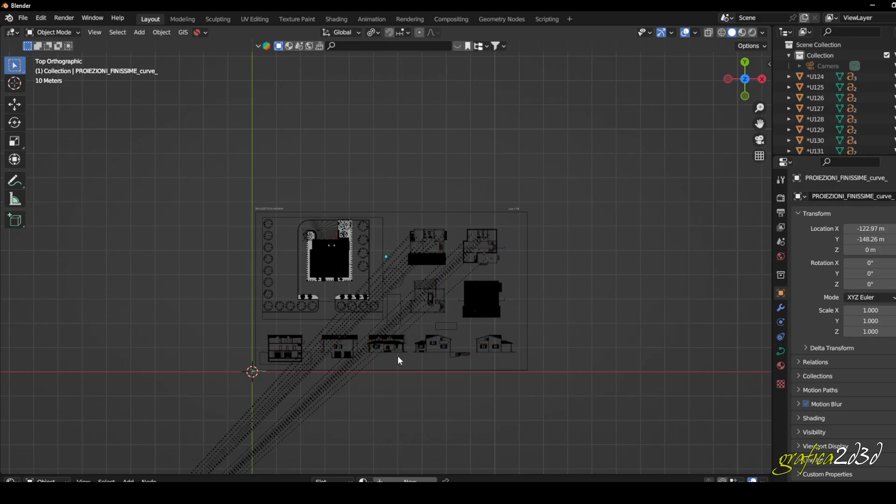
scroll(345, 372, "up", 2)
scroll(276, 369, "up", 7)
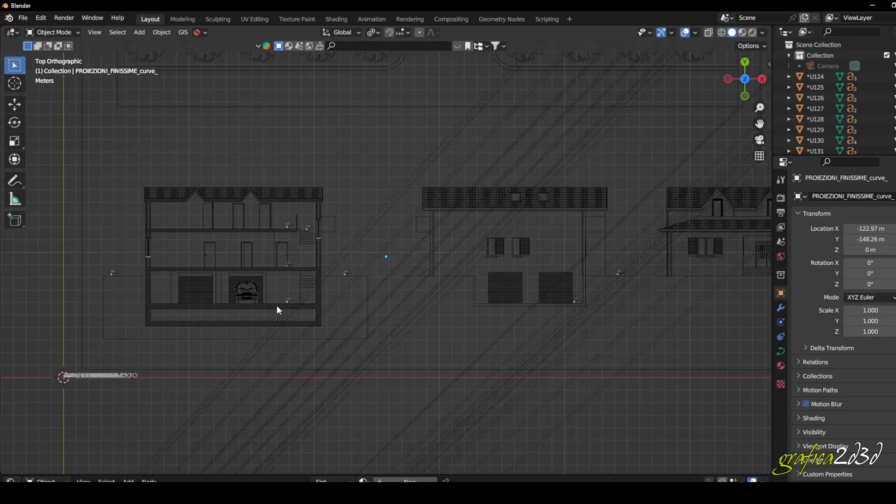
scroll(340, 268, "up", 8)
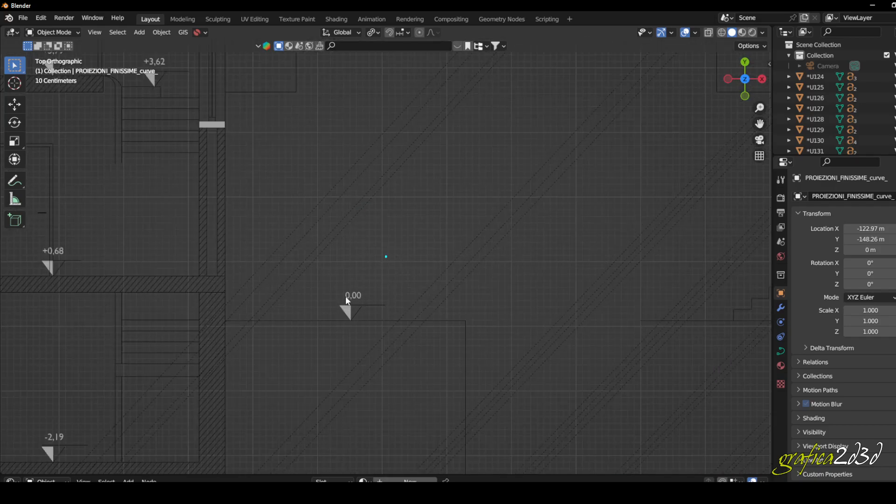
scroll(346, 296, "down", 10)
Turn off the grid in the viewport overlays.
left_click(698, 32)
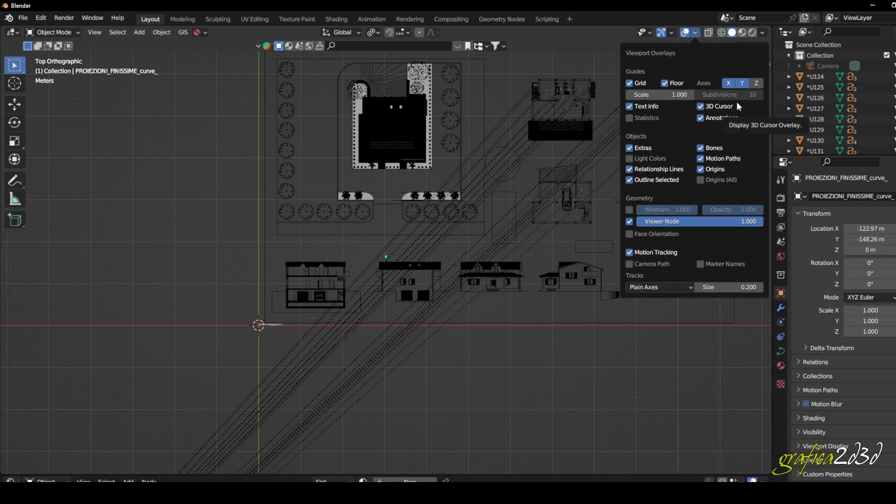
left_click(671, 33)
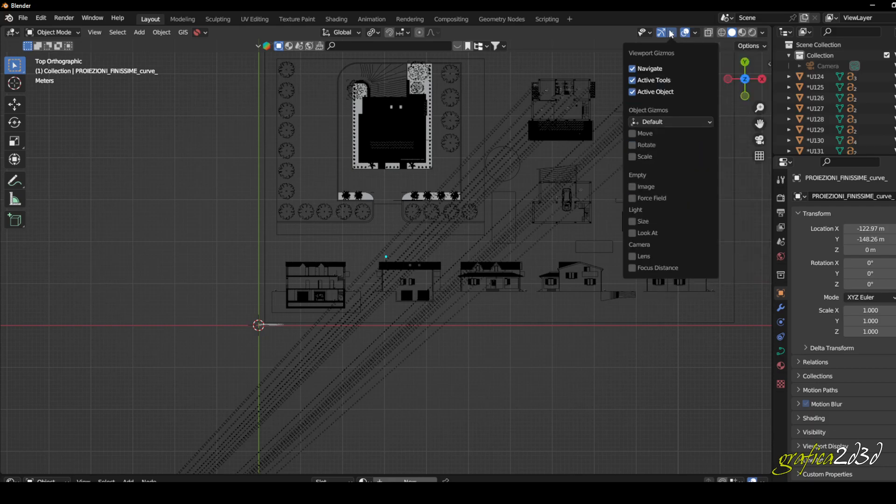
left_click(695, 33)
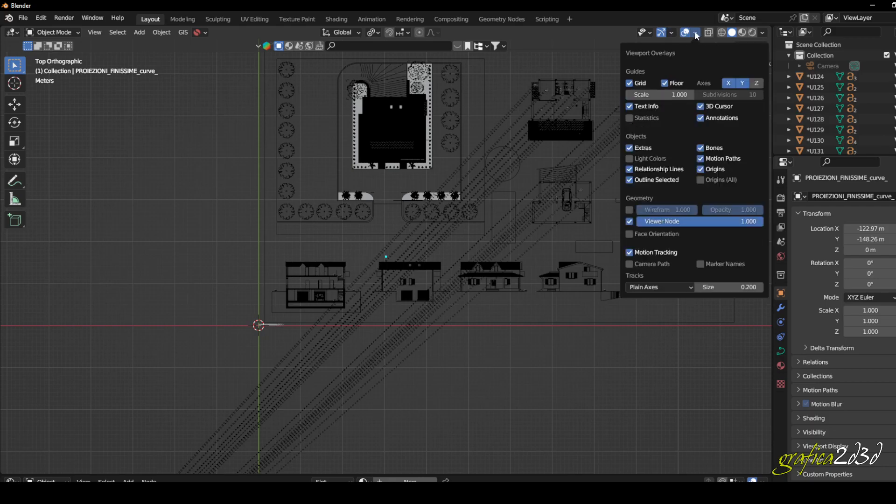
left_click(696, 33)
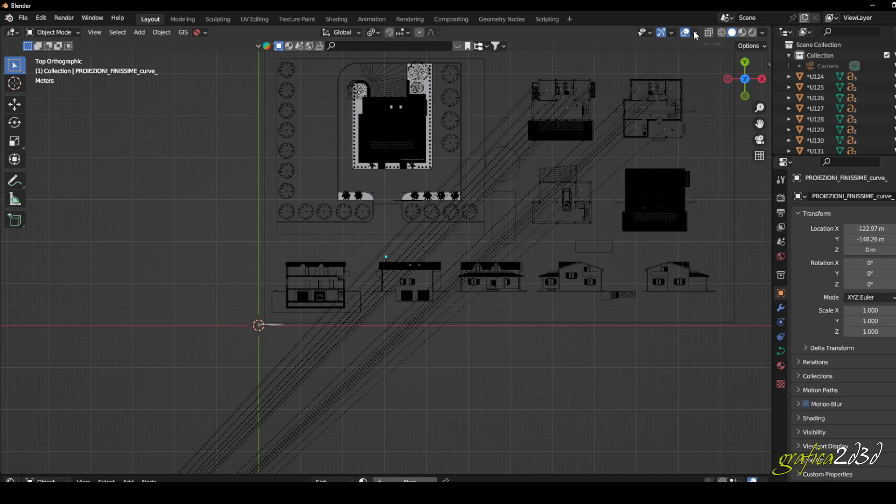
left_click(695, 33)
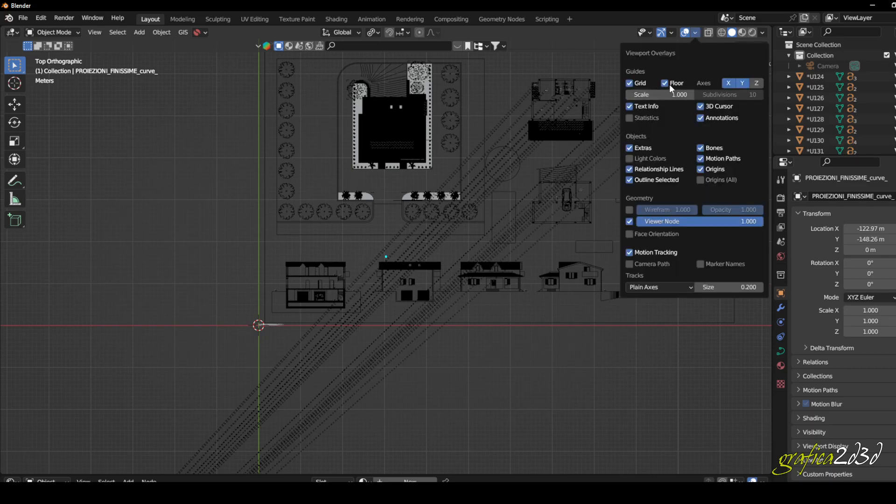
left_click(643, 85)
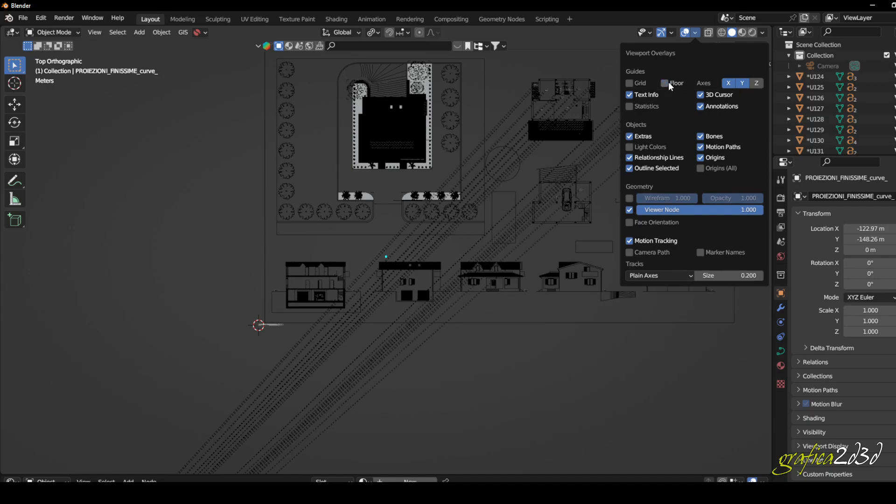
Hide the dashed relationship lines between parented objects in the viewport overlays.
left_click(696, 33)
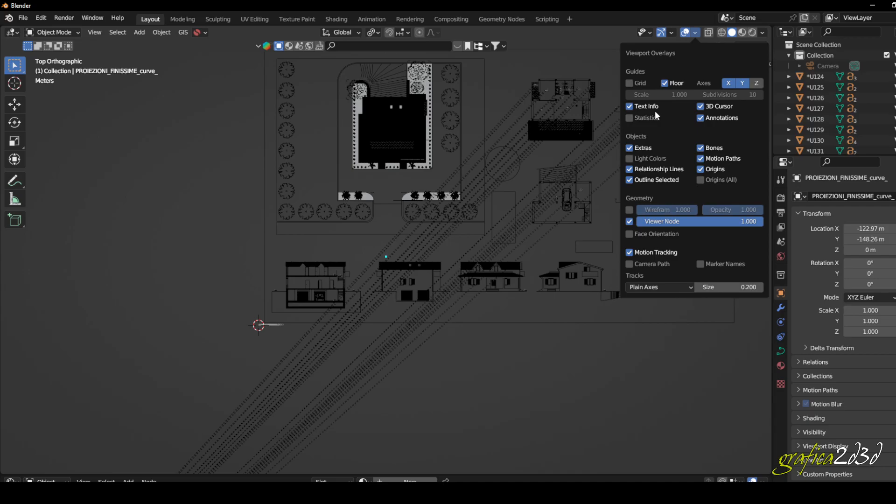
left_click(647, 180)
left_click(639, 170)
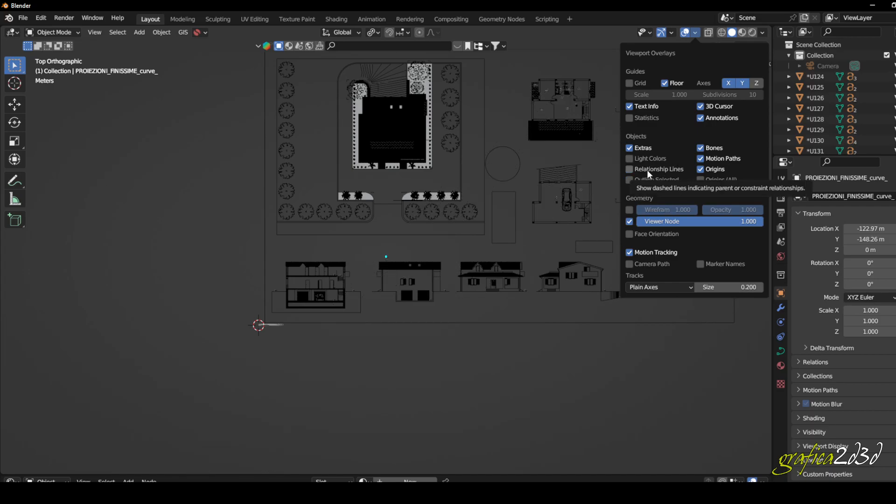
Select the text objects clustered around the world origin.
scroll(270, 329, "up", 12)
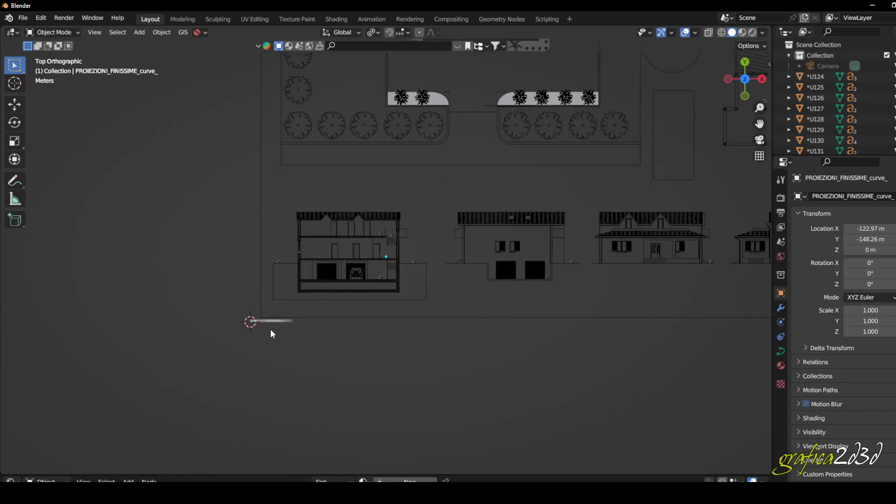
left_click_drag(259, 324, 256, 320)
left_click_drag(84, 300, 449, 402)
scroll(327, 369, "down", 5)
scroll(308, 365, "down", 8)
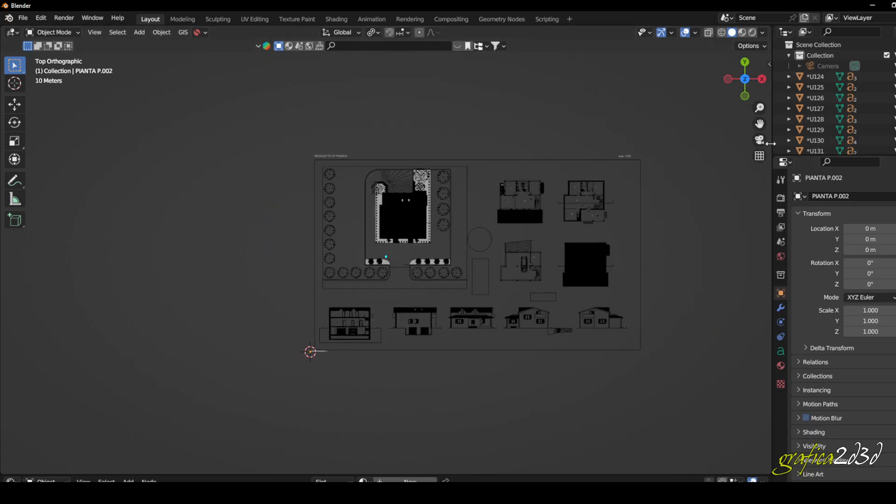
Enlarge the Outliner in width and height and look through the list of imported blocks and curves.
left_click_drag(771, 144, 643, 144)
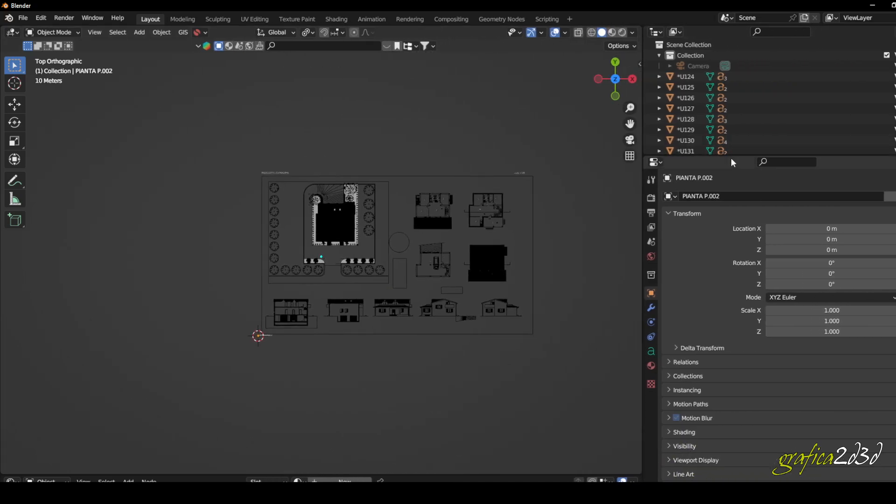
left_click_drag(733, 156, 732, 371)
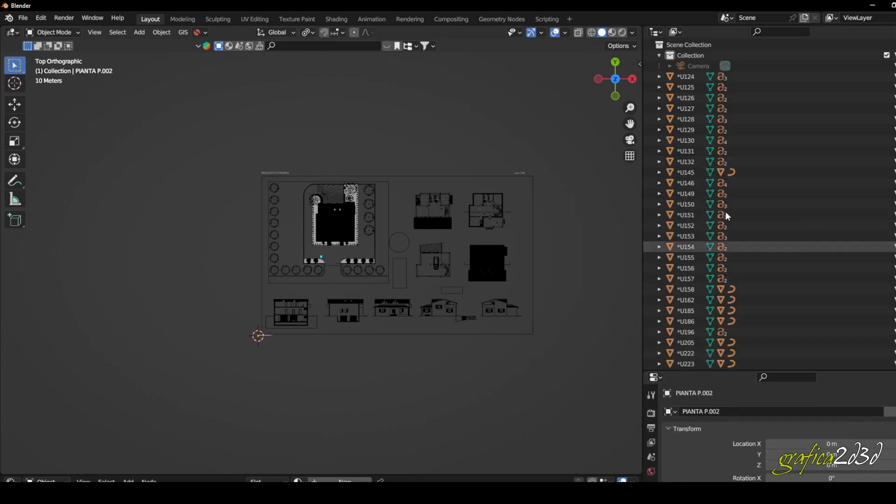
scroll(721, 154, "down", 5)
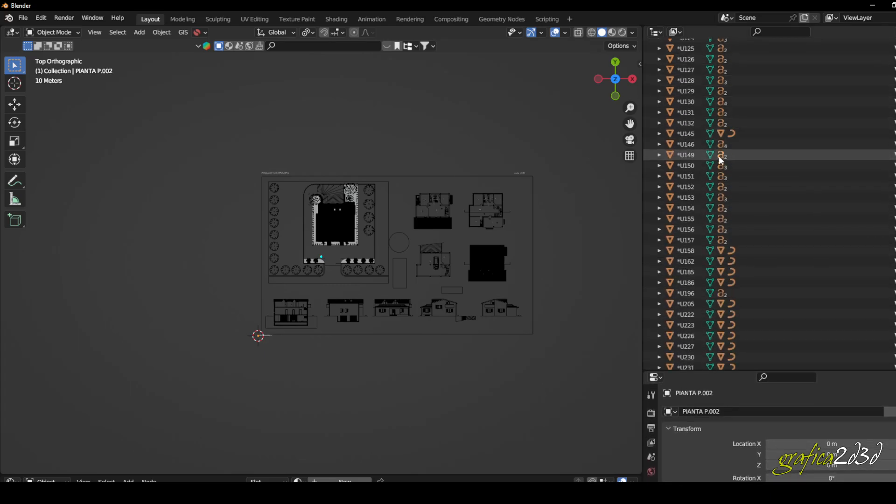
scroll(719, 157, "down", 20)
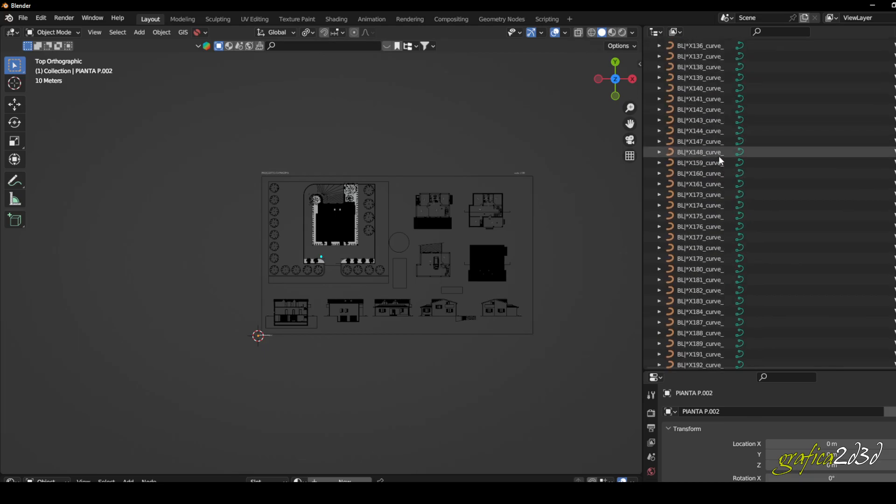
Select the whole run of imported objects in the Outliner, from *U124 through VETRATE_SEZIONI_curve_.
scroll(719, 156, "down", 20)
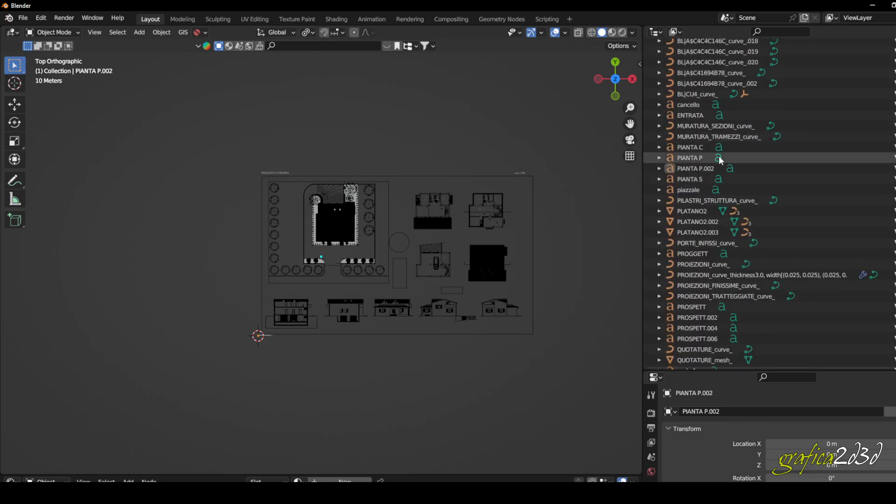
scroll(719, 156, "up", 20)
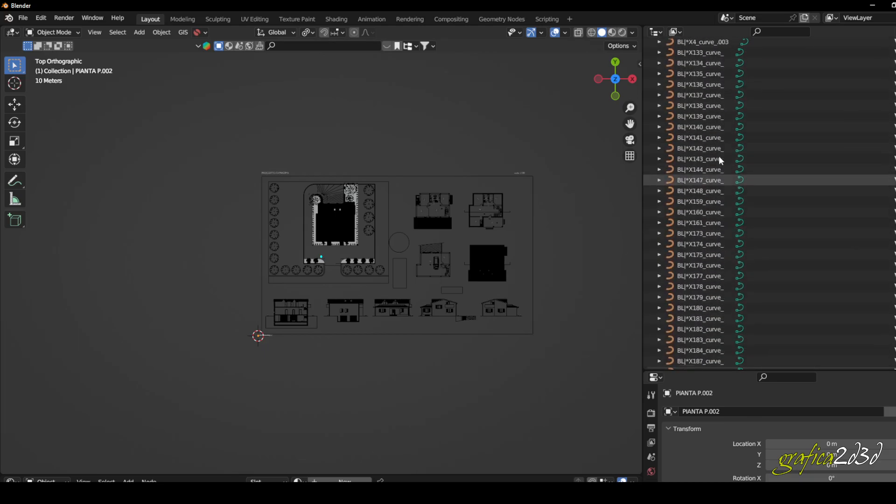
scroll(719, 156, "up", 20)
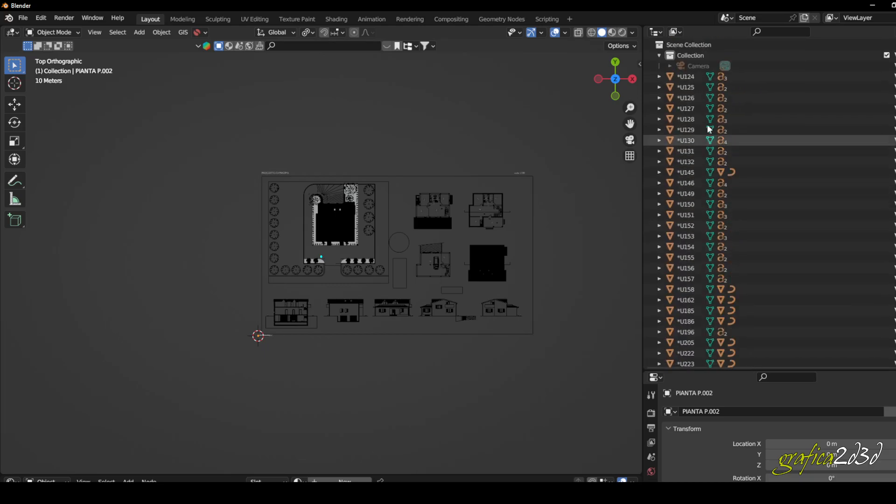
left_click(659, 56)
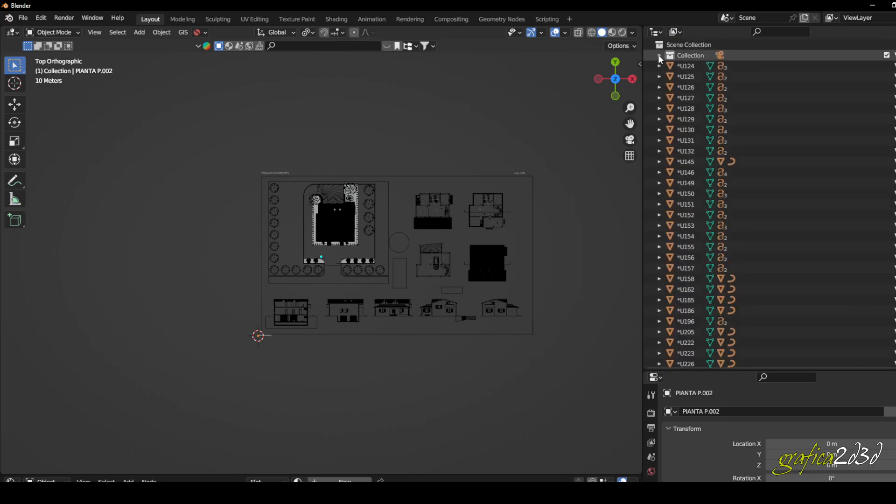
left_click(659, 55)
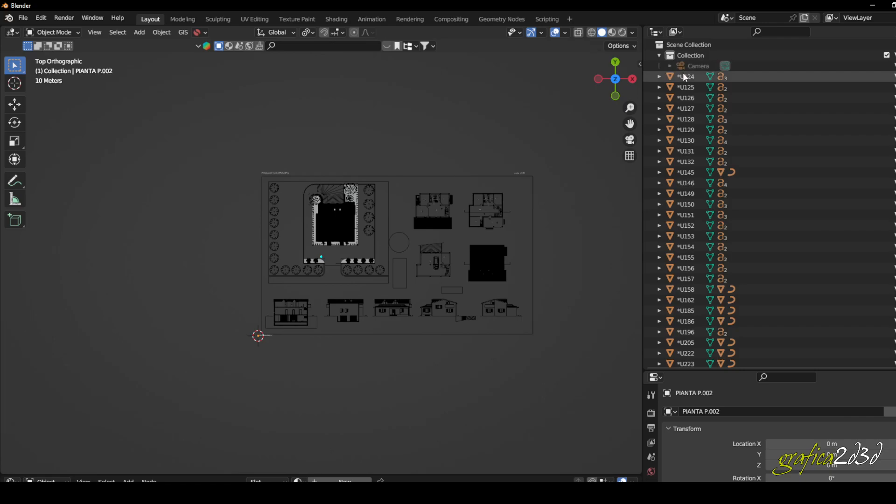
left_click(685, 78)
scroll(714, 164, "down", 20)
scroll(710, 253, "down", 15)
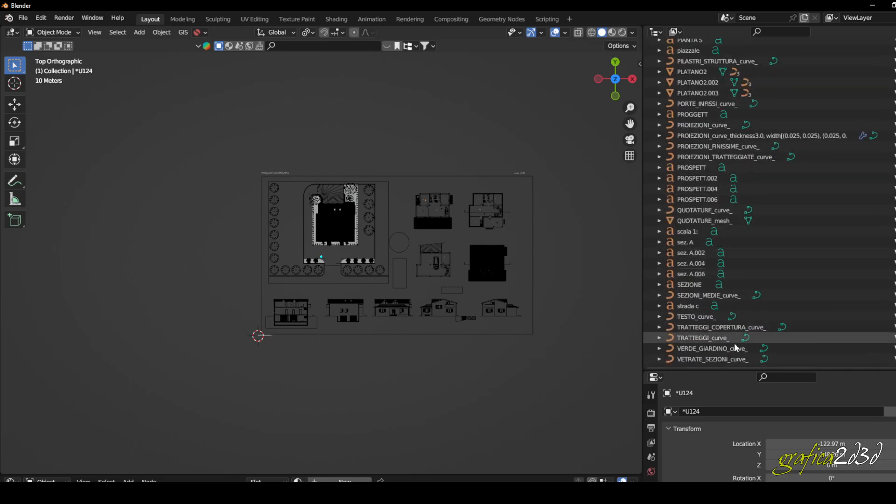
left_click(709, 363, "shift")
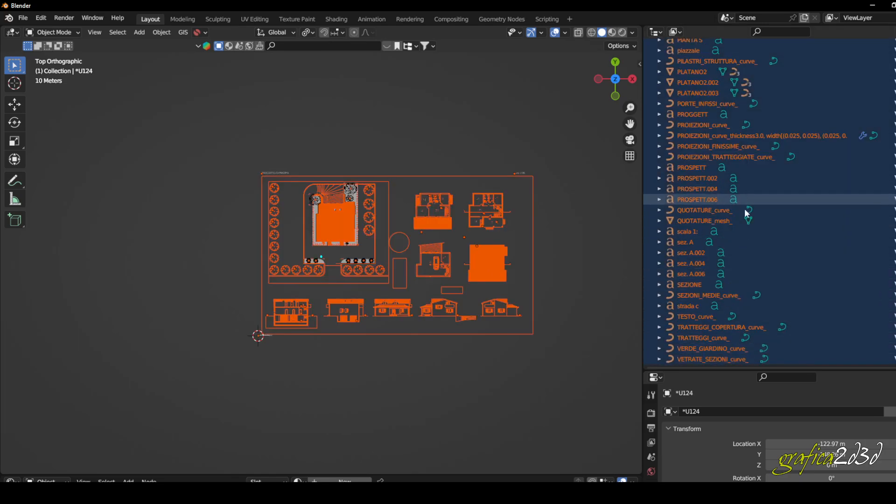
scroll(746, 214, "up", 10)
scroll(750, 226, "up", 15)
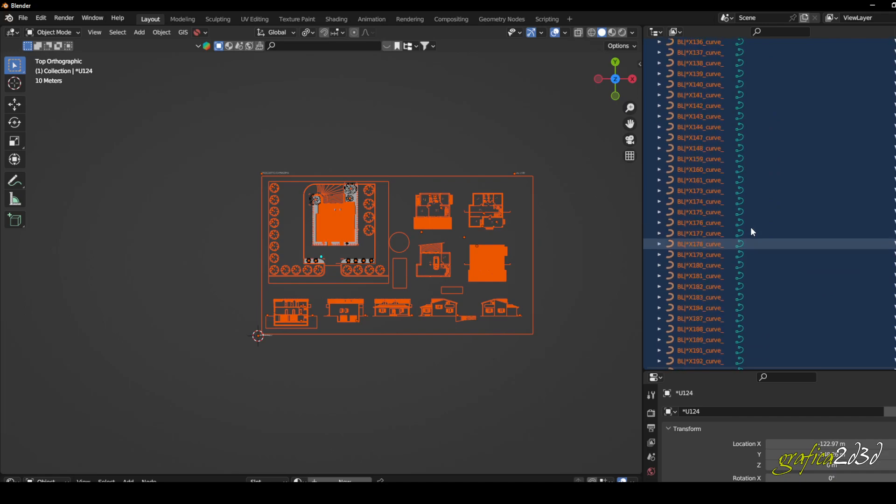
scroll(751, 227, "up", 2)
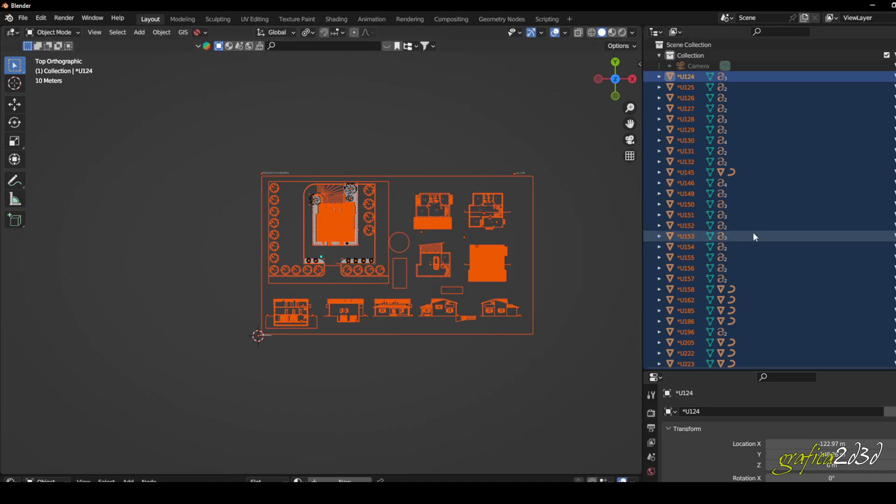
Move the selected objects to a new collection named DWG and collapse it in the Outliner.
key("m")
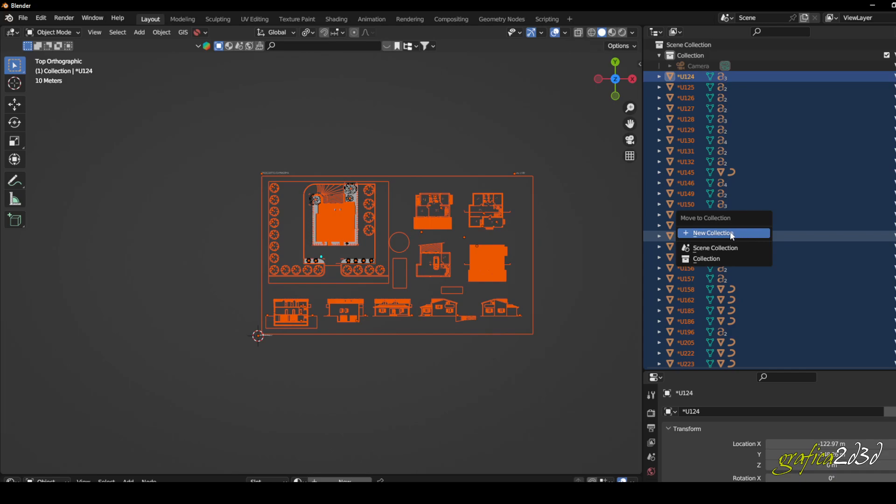
left_click(731, 234)
type("DWG")
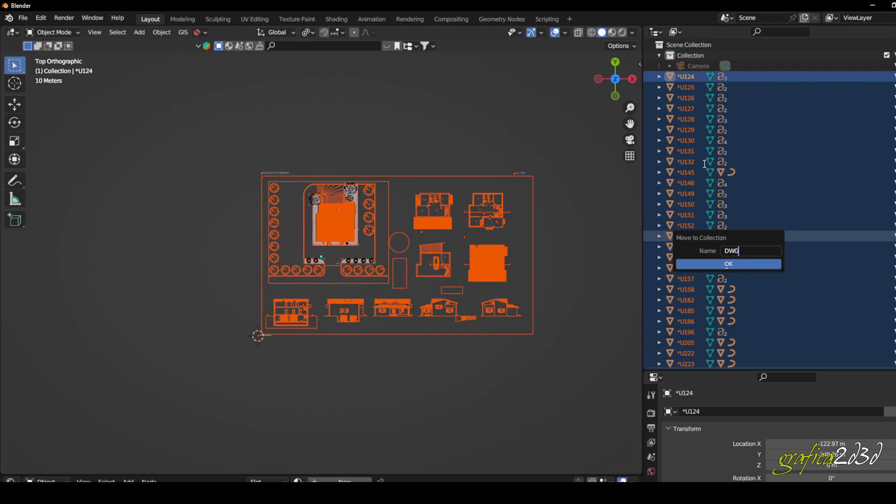
left_click(732, 263)
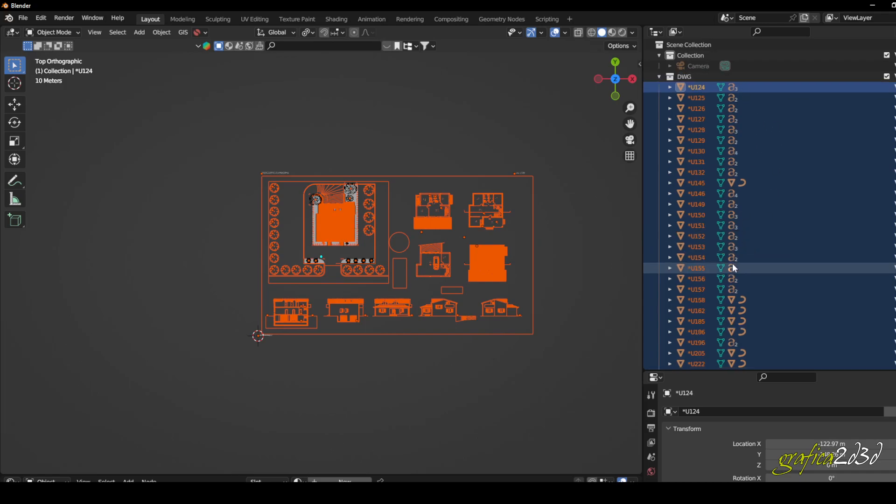
left_click(658, 77)
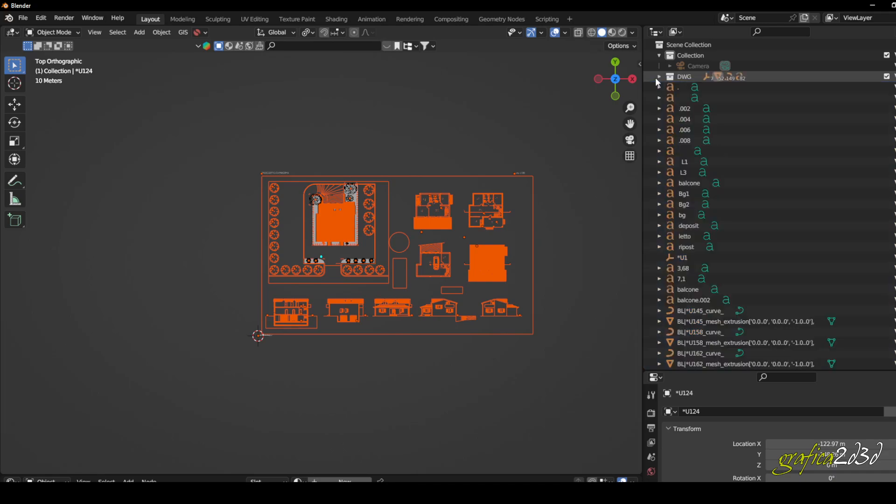
left_click(659, 77)
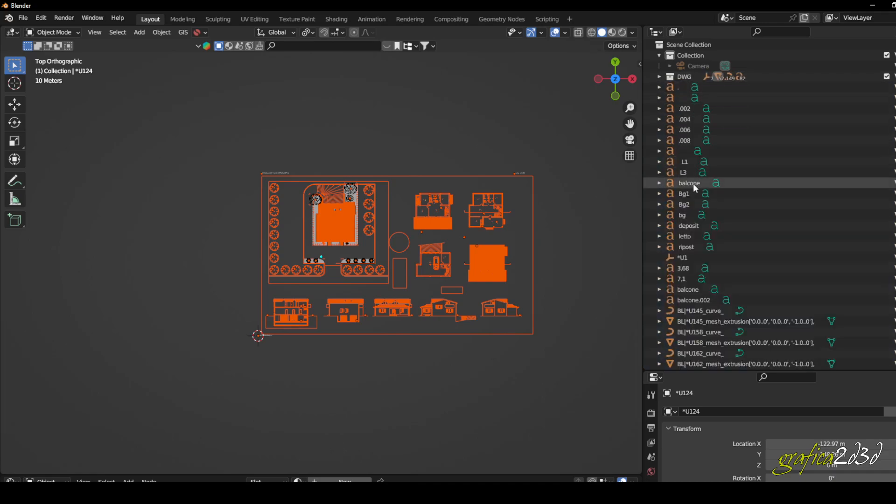
Move the remaining loose text, curve and mesh objects, from the first one through studio, into the DWG collection and clear the selection.
left_click(697, 89)
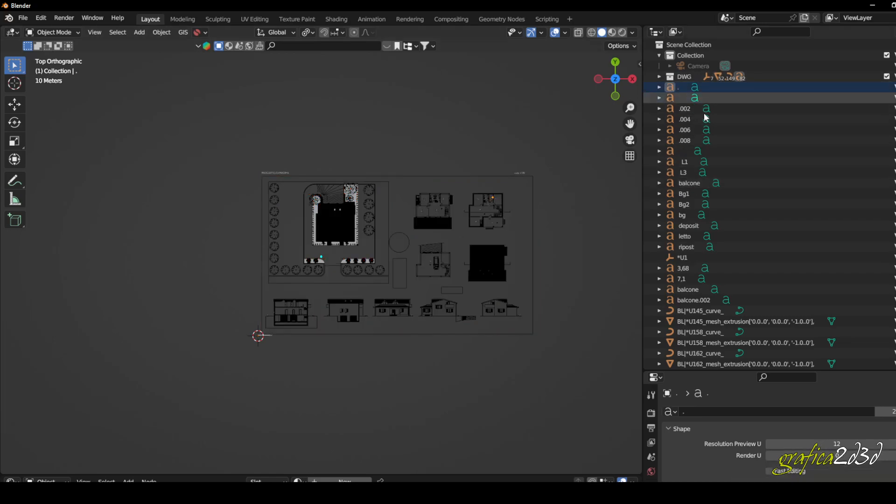
scroll(731, 201, "down", 15)
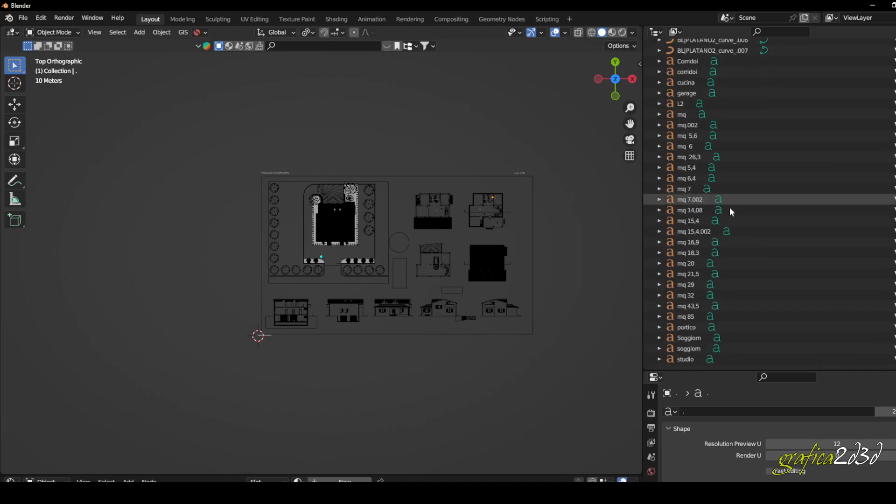
left_click(683, 358)
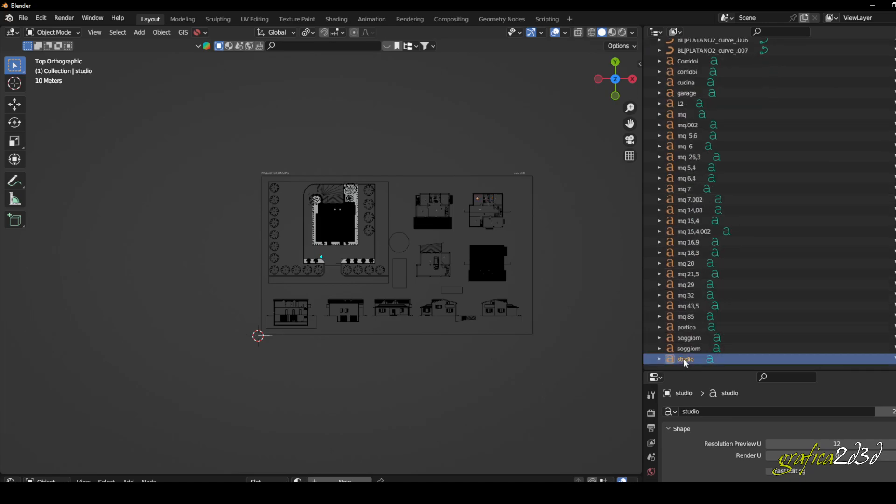
scroll(734, 280, "up", 15)
scroll(734, 280, "up", 5)
left_click(687, 89, "shift")
left_click_drag(687, 88, 682, 77)
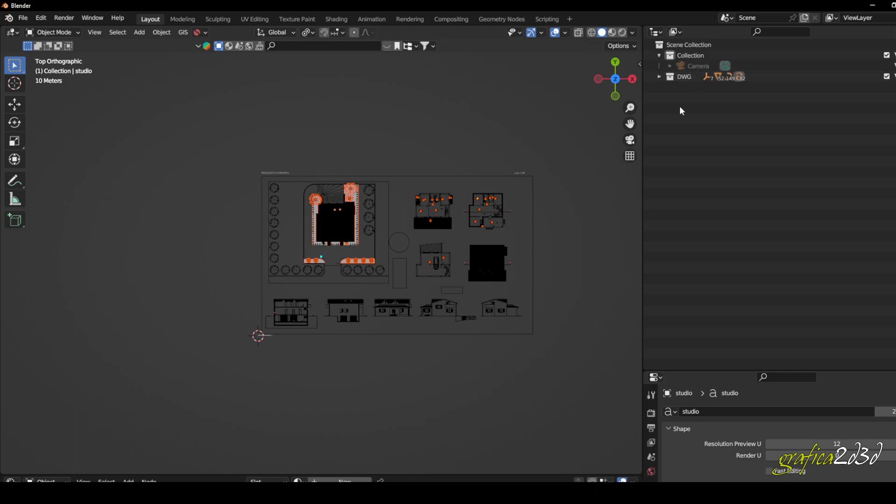
left_click(597, 169)
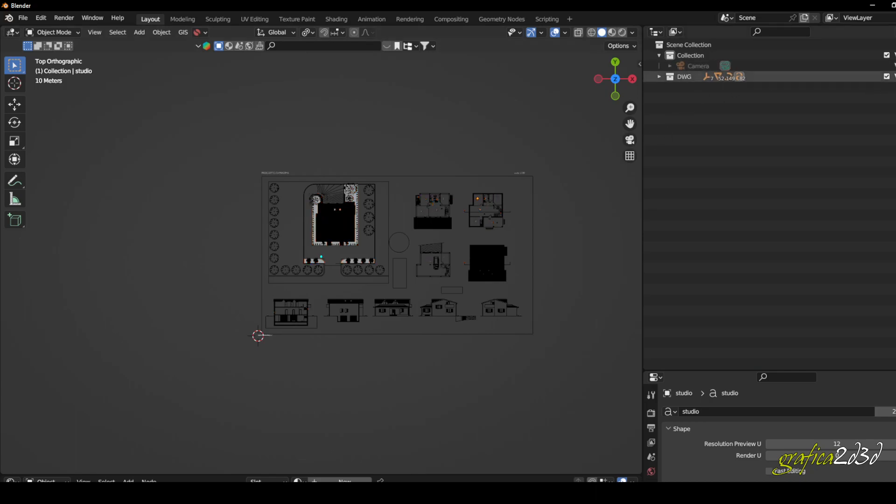
Toggle the DWG collection's visibility off and on several times to check that it controls the whole drawing.
left_click(895, 77)
left_click(895, 77)
left_click(895, 76)
left_click(895, 76)
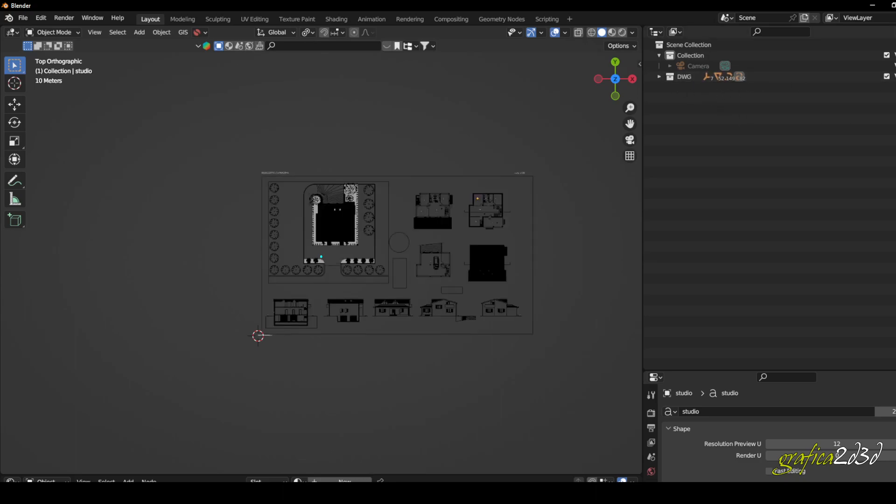
left_click(895, 77)
left_click(895, 76)
left_click(895, 76)
left_click(895, 76)
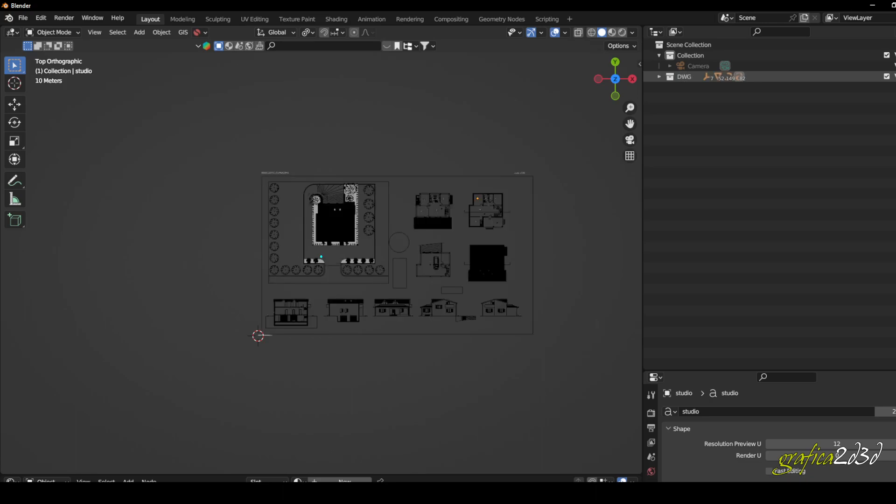
Examine the site plan up close and select the projection curve to check which parts of the drawing it covers, leaving nothing selected.
scroll(373, 224, "up", 5)
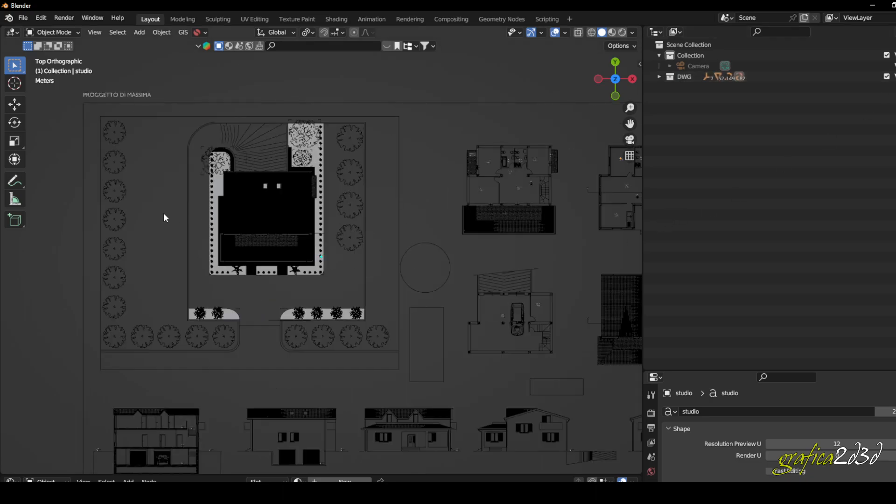
scroll(274, 226, "up", 6)
scroll(266, 215, "down", 6)
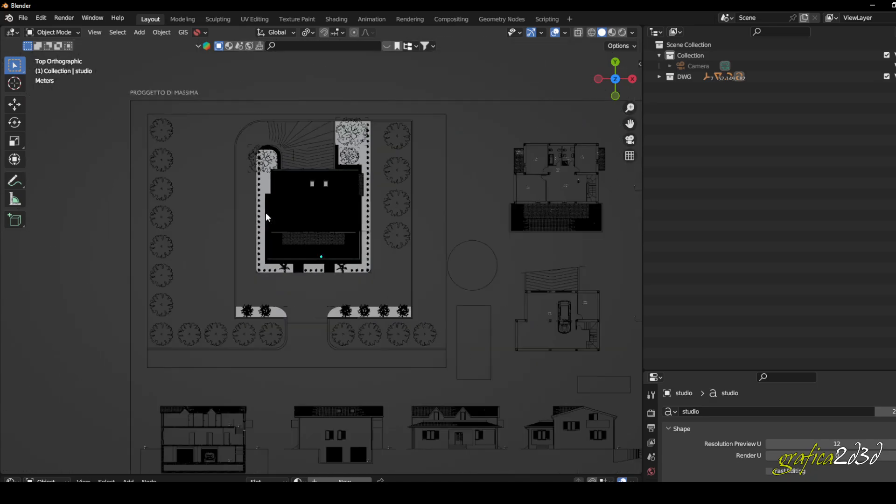
scroll(265, 212, "down", 4)
right_click(327, 229)
left_click(464, 256)
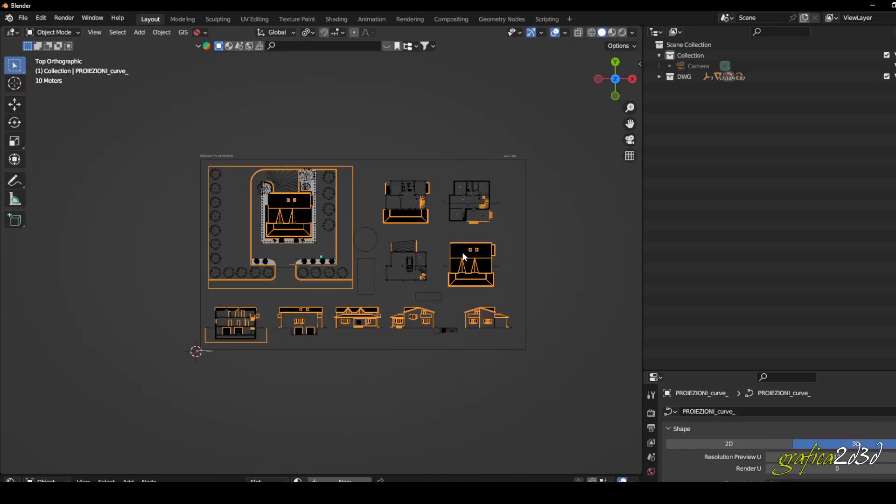
scroll(463, 255, "up", 12)
scroll(434, 225, "down", 7)
scroll(413, 224, "down", 1)
left_click(355, 215)
Examine the floor plans, roof plan, section and elevations of the imported drawing.
scroll(393, 211, "down", 4)
scroll(342, 139, "up", 4)
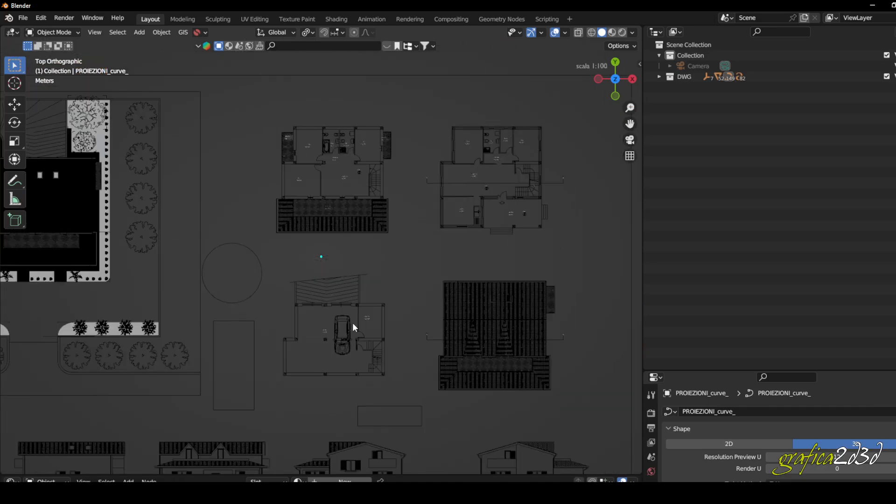
scroll(322, 320, "up", 4)
scroll(318, 303, "down", 7)
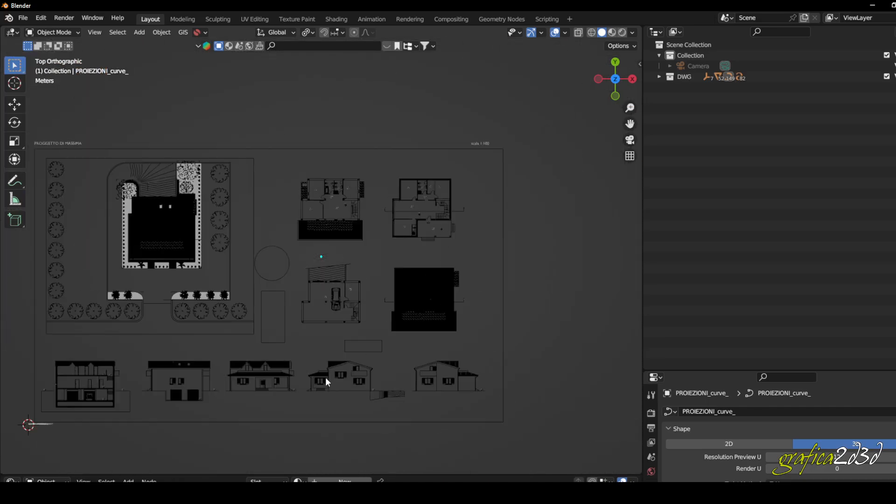
right_click(385, 322)
mouse_move(435, 298)
middle_mouse_down("shift")
mouse_move(485, 282)
mouse_move(562, 208)
mouse_move(580, 211)
middle_mouse_up("shift")
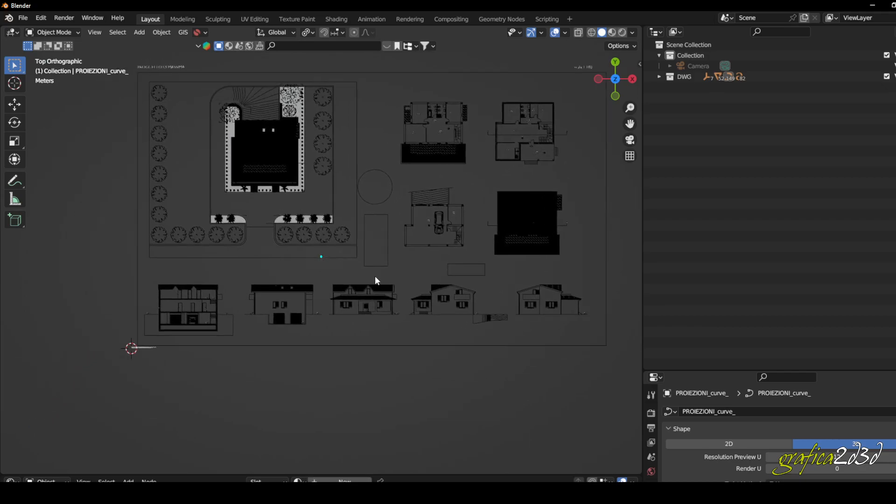
scroll(208, 322, "up", 1)
middle_click_drag(222, 321, 166, 322, "shift")
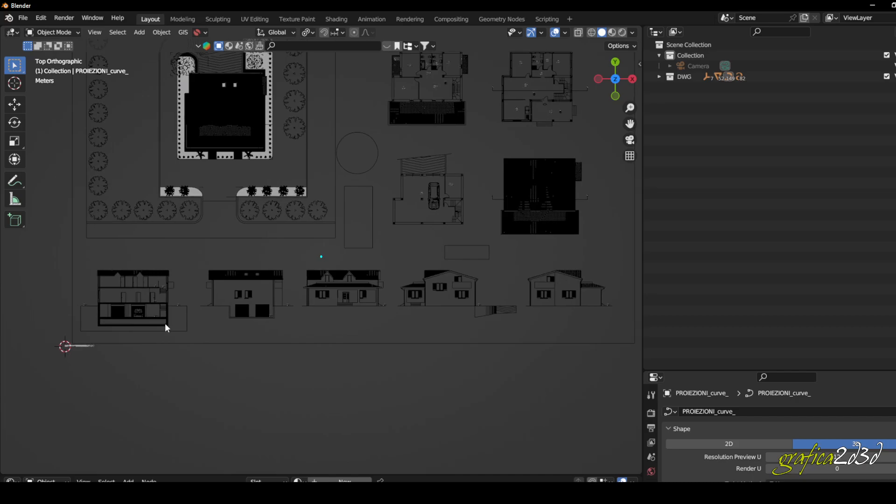
scroll(119, 314, "up", 5)
scroll(197, 300, "down", 7)
middle_click_drag(341, 303, 238, 360, "shift")
middle_click_drag(360, 286, 326, 321, "shift")
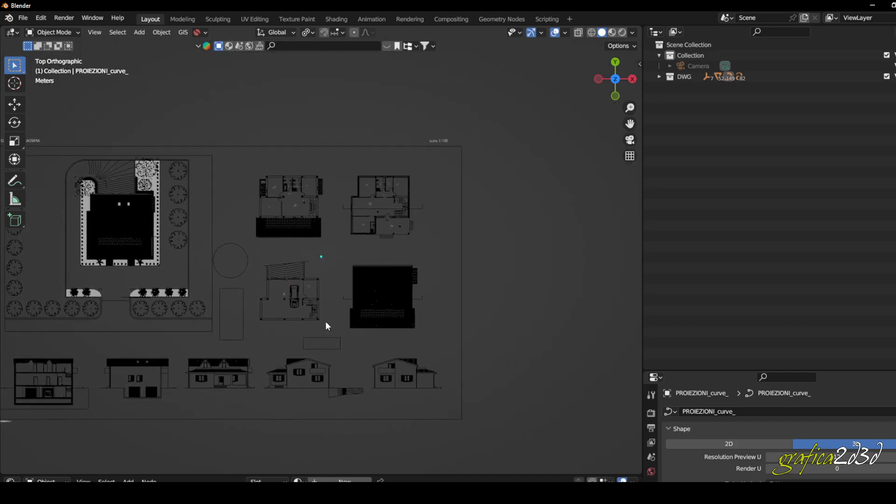
scroll(256, 316, "up", 1)
scroll(256, 268, "up", 4)
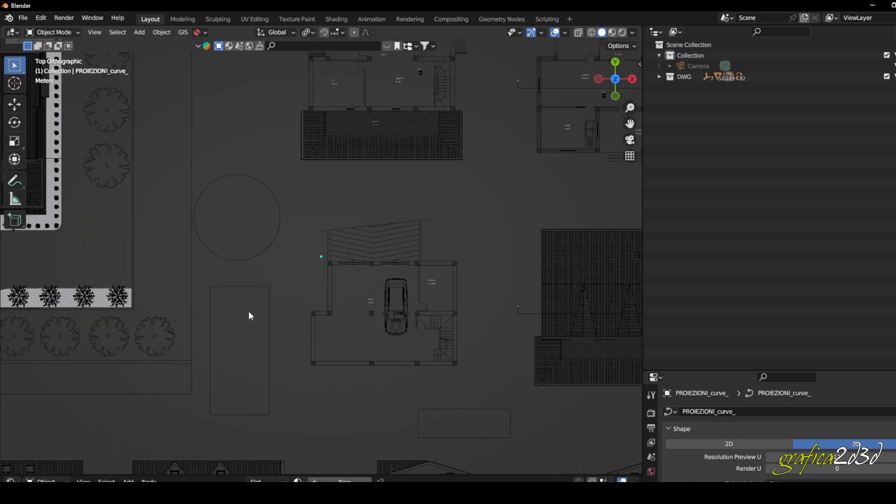
Select the empty circle beside the site plan, inspect which shapes and plants are highlighted with it, and clear the selection.
left_click_drag(231, 255, 232, 255)
scroll(411, 291, "down", 6)
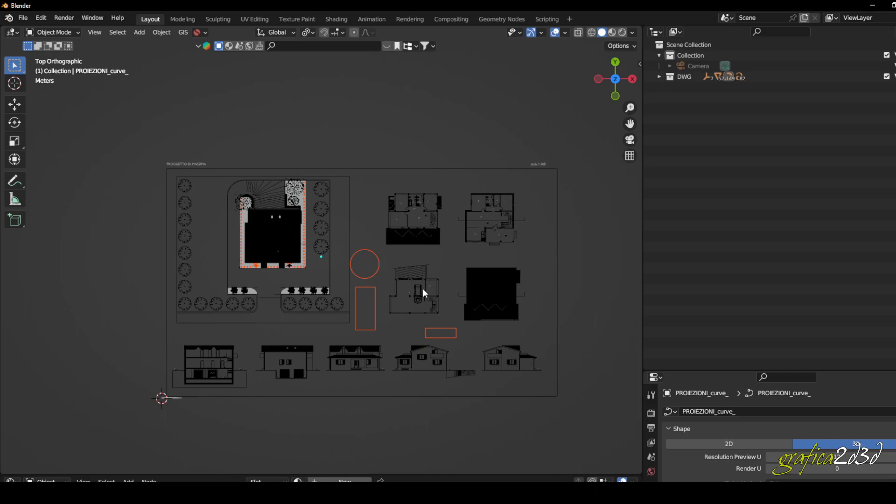
scroll(380, 262, "up", 12)
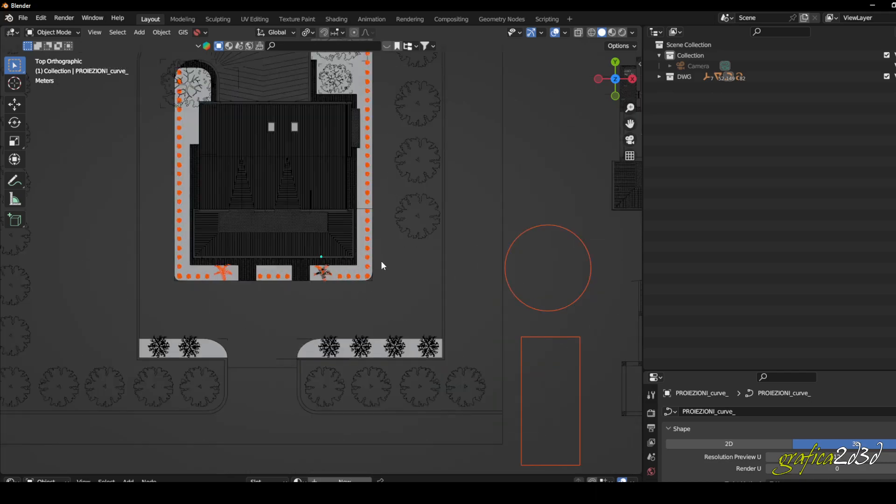
scroll(380, 261, "up", 5)
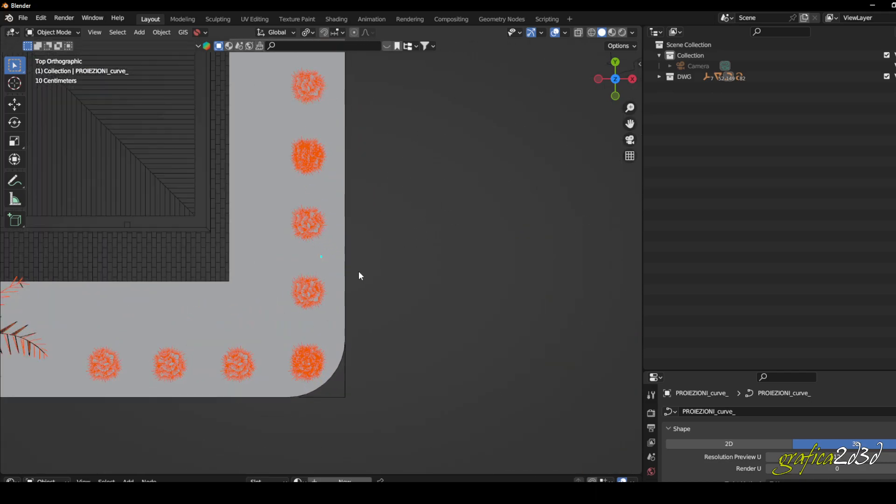
left_click(396, 322)
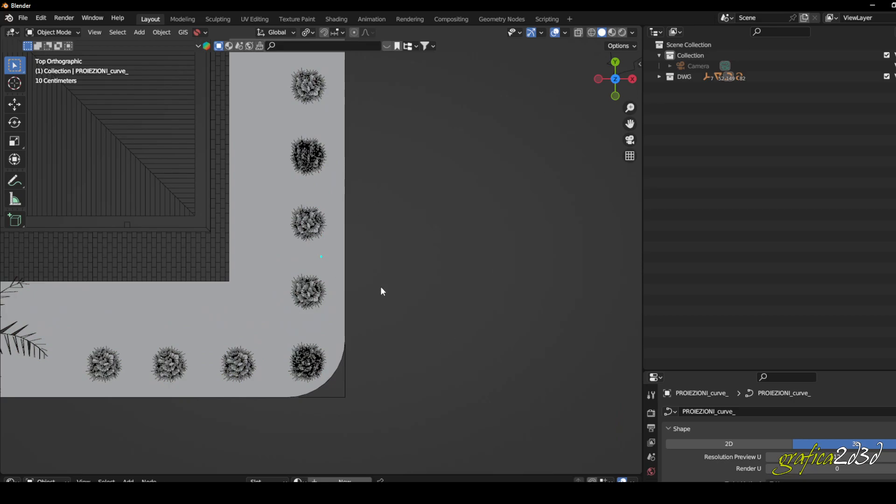
scroll(268, 279, "down", 7)
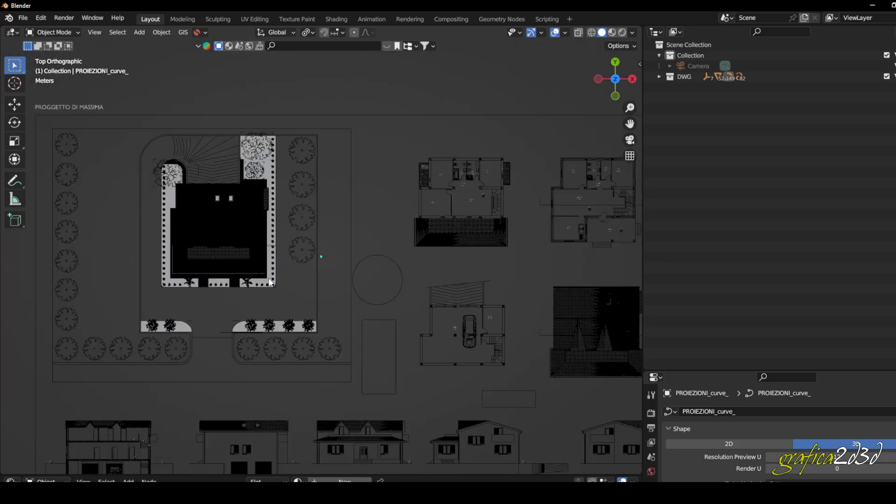
Examine the garage floor plan, select the slanted line above the ramp to check which elements share its curve, and clear the selection.
middle_click_drag(461, 276, 343, 251, "shift")
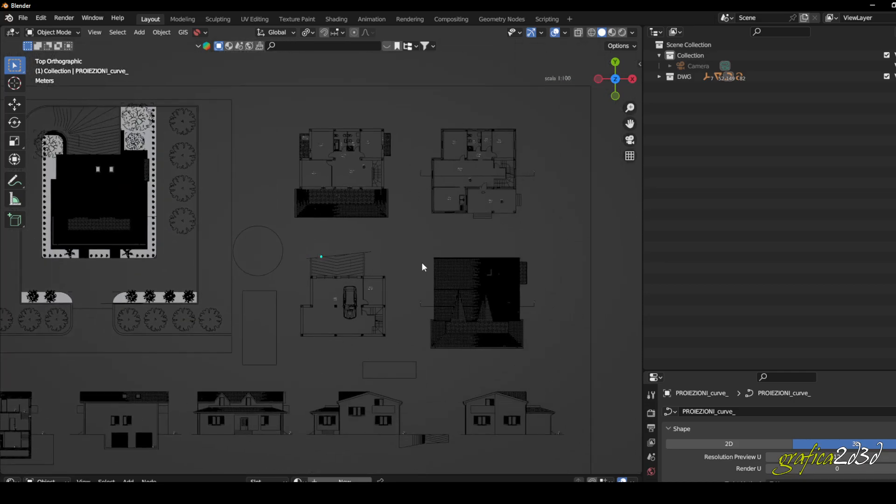
middle_click_drag(422, 262, 413, 252, "shift")
scroll(318, 301, "up", 5)
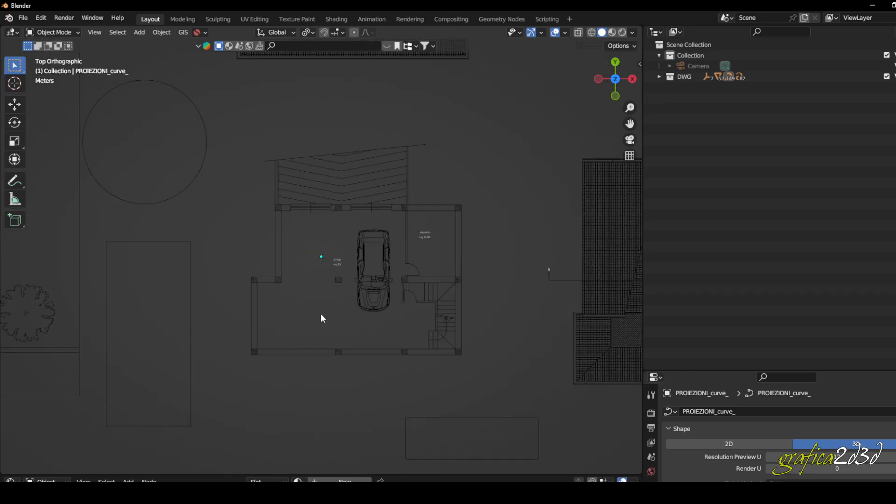
middle_click_drag(321, 314, 306, 317, "shift")
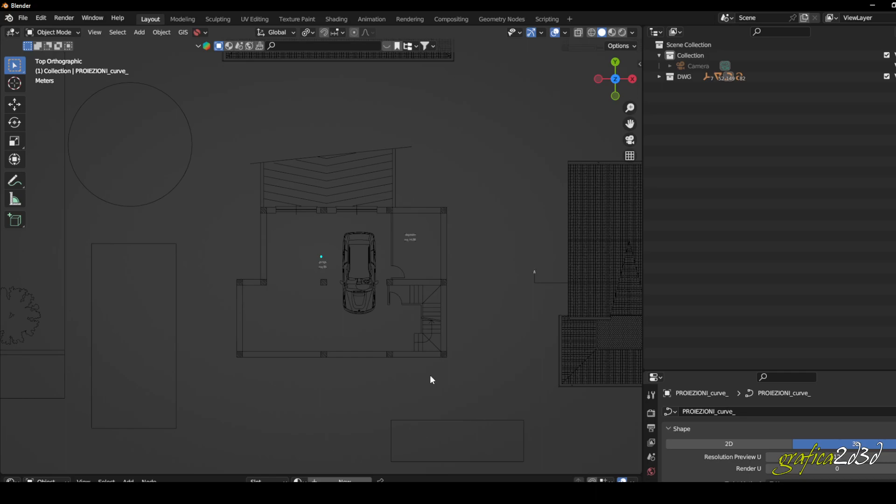
left_click(252, 162)
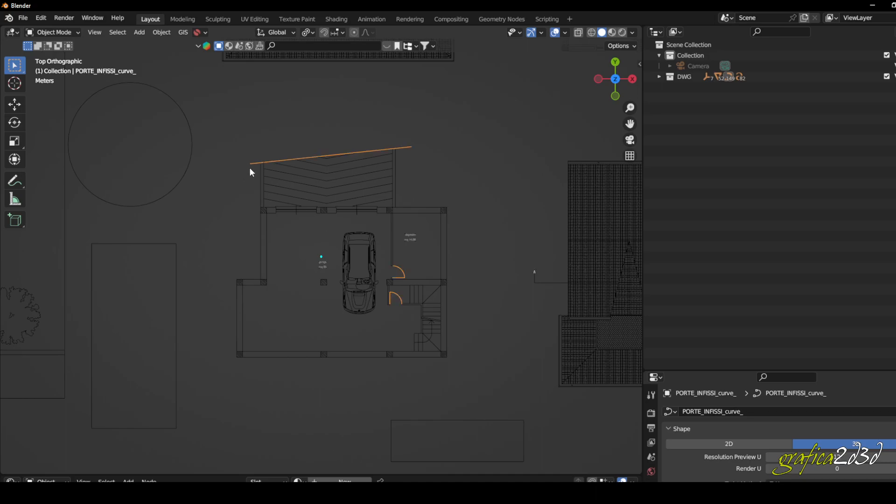
left_click(422, 155)
scroll(452, 226, "down", 5)
right_click(453, 217)
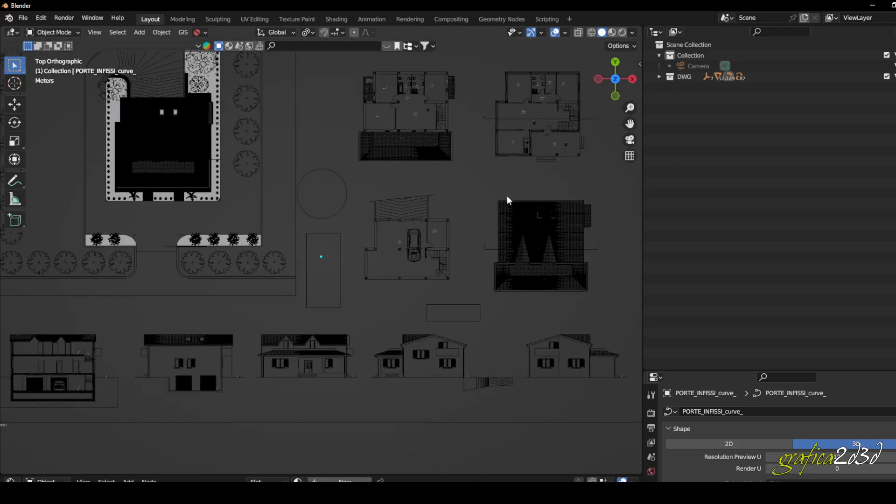
scroll(320, 253, "up", 5)
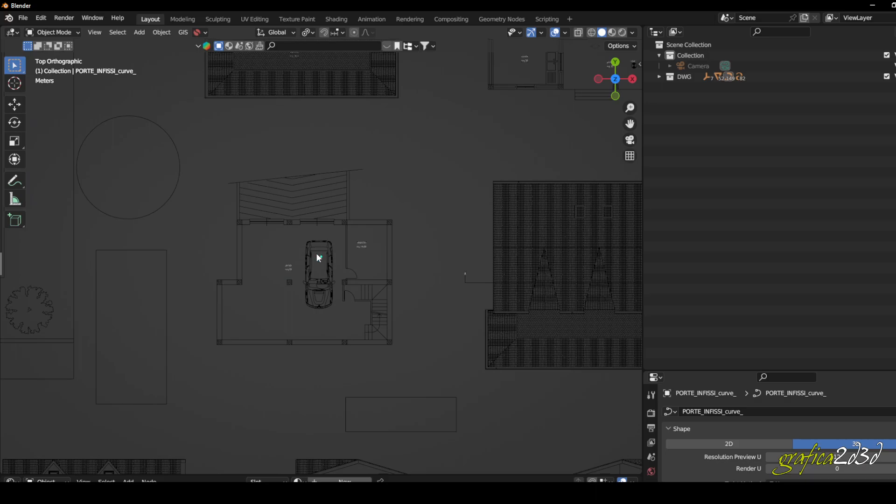
middle_click_drag(315, 255, 314, 246, "shift")
scroll(297, 273, "down", 1)
scroll(497, 229, "down", 4)
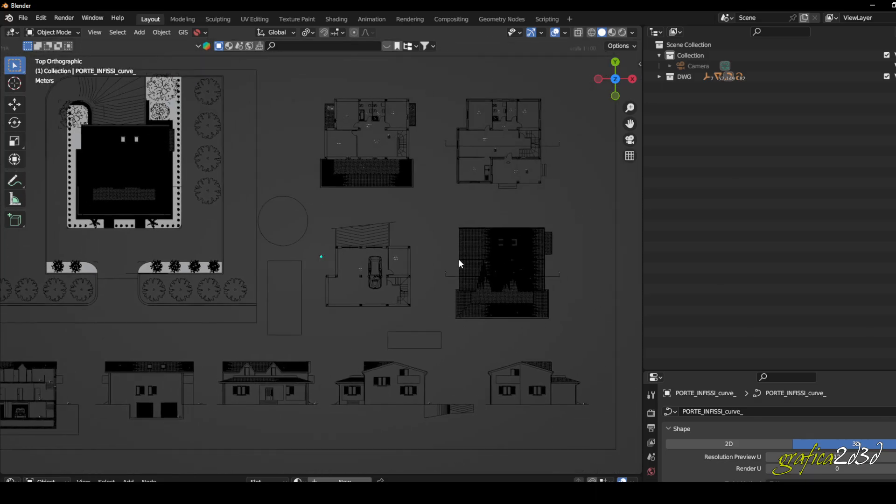
Save the scene to the Desktop as a new Blender file named CASETTA BLENDER.
scroll(360, 165, "down", 1)
left_click(22, 18)
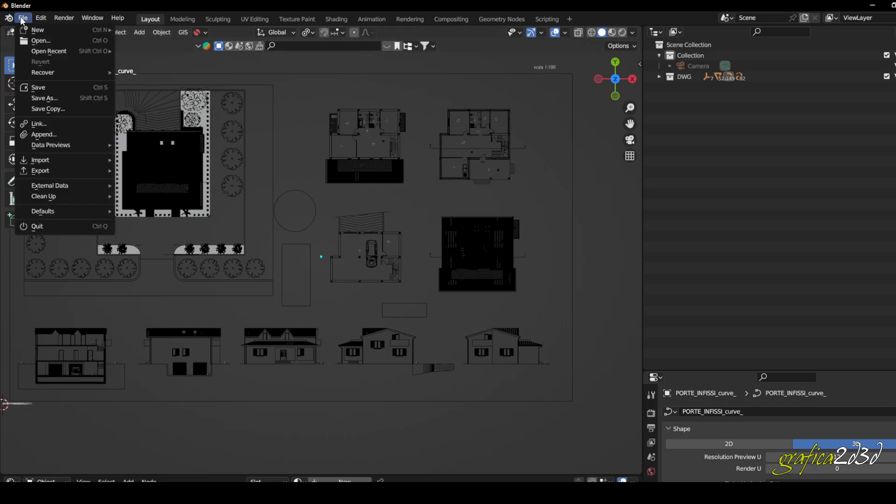
left_click(44, 98)
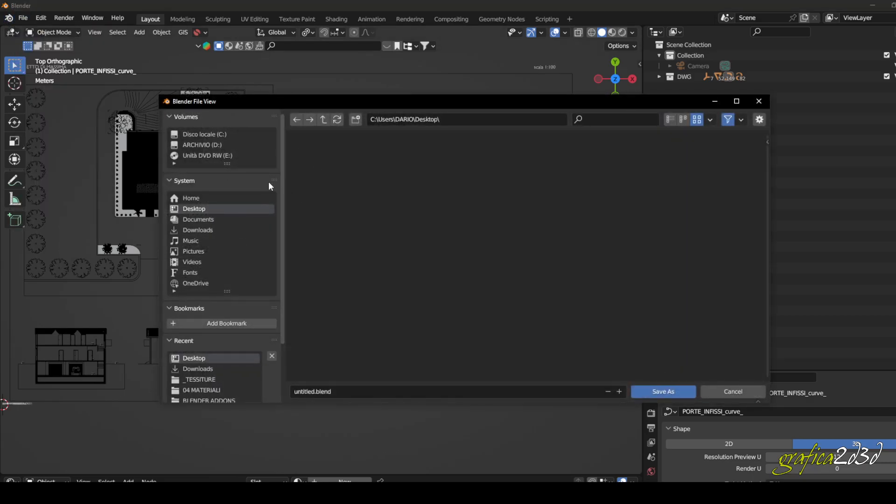
left_click(350, 395)
type("CA")
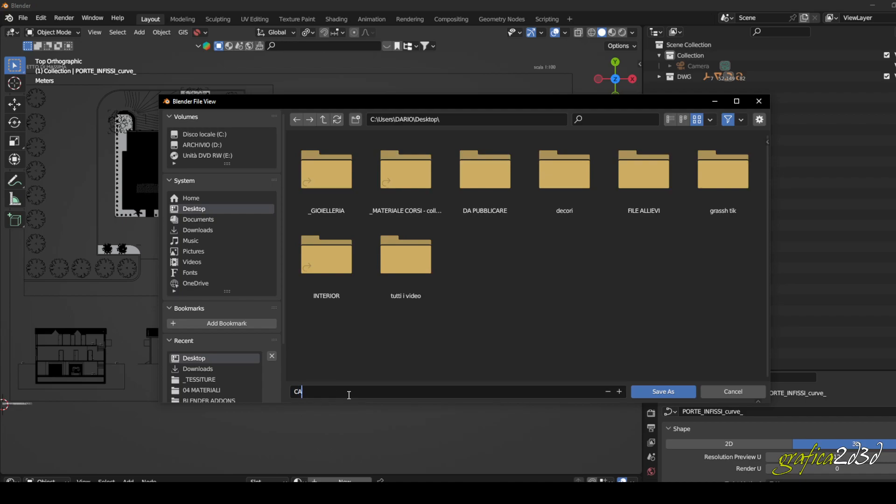
type("SETTA BLENDER")
left_click(675, 394)
left_click(675, 394)
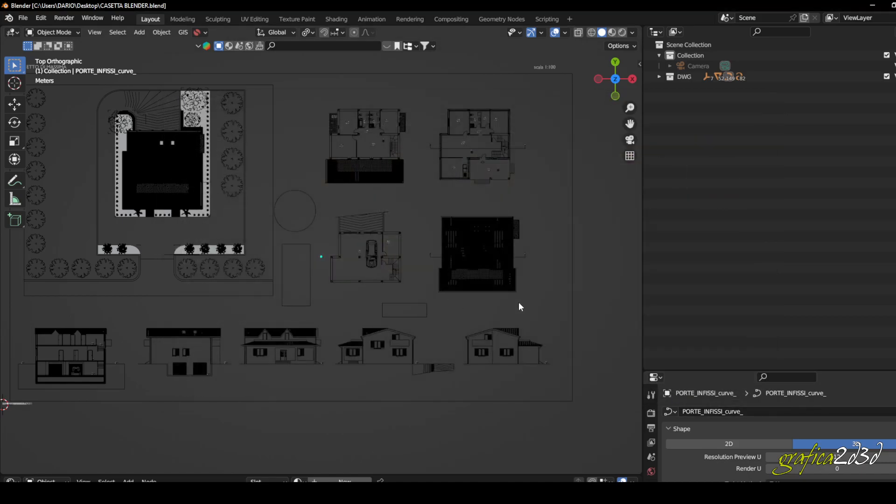
Examine the garage floor plan up close, including its walls, pillars and room labels.
right_click(537, 289)
middle_click_drag(609, 262, 562, 289, "shift")
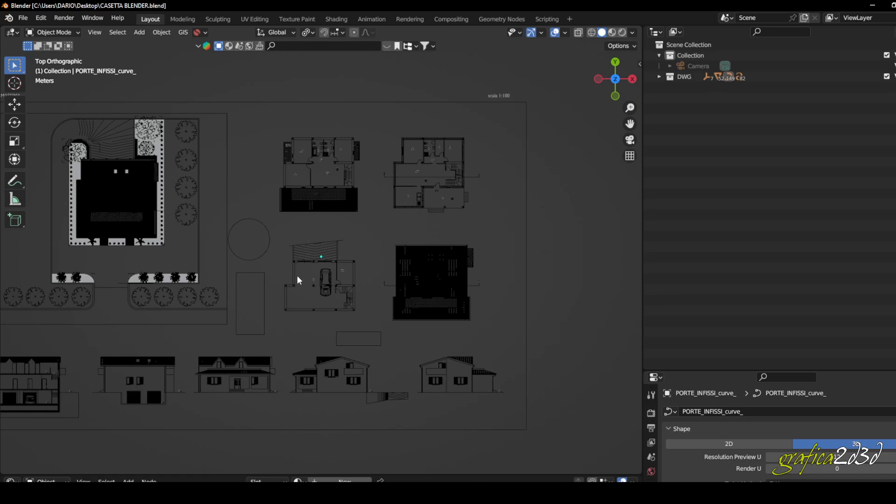
scroll(301, 282, "up", 9)
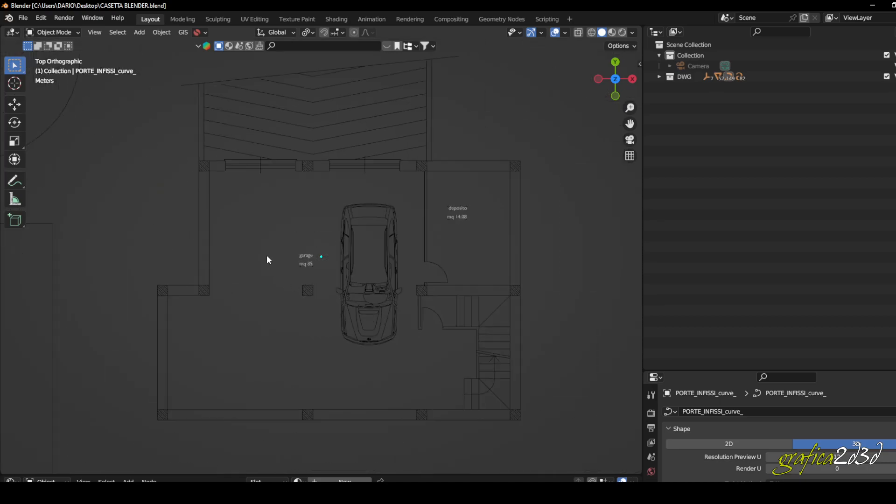